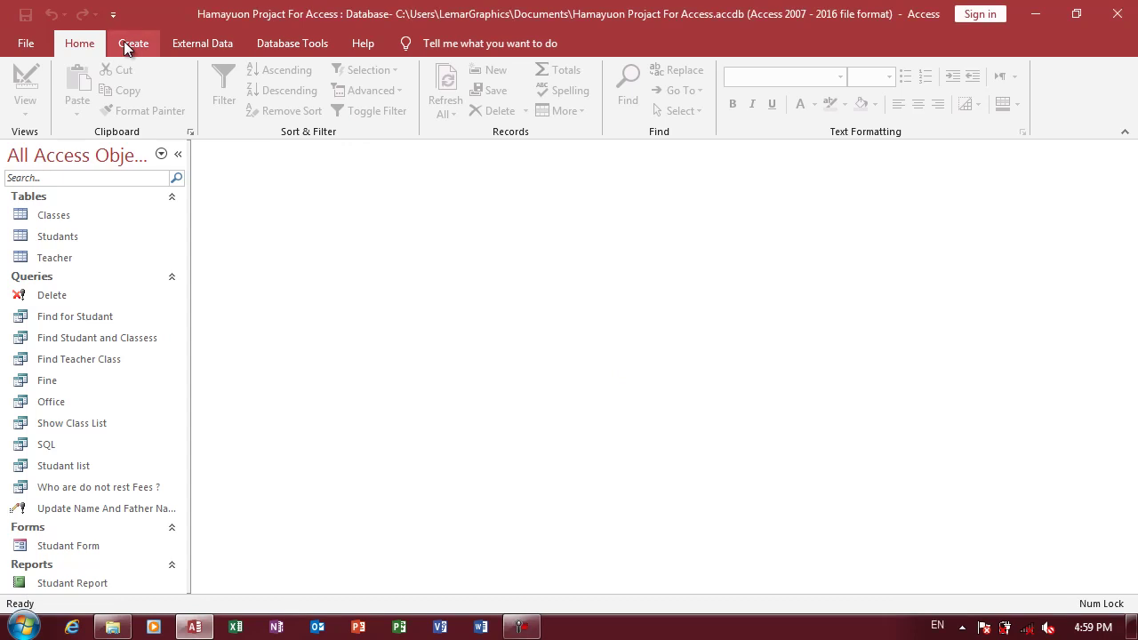
# - Create a new blank report, Report1, in Design View using Report Design
pyautogui.click(124, 41)
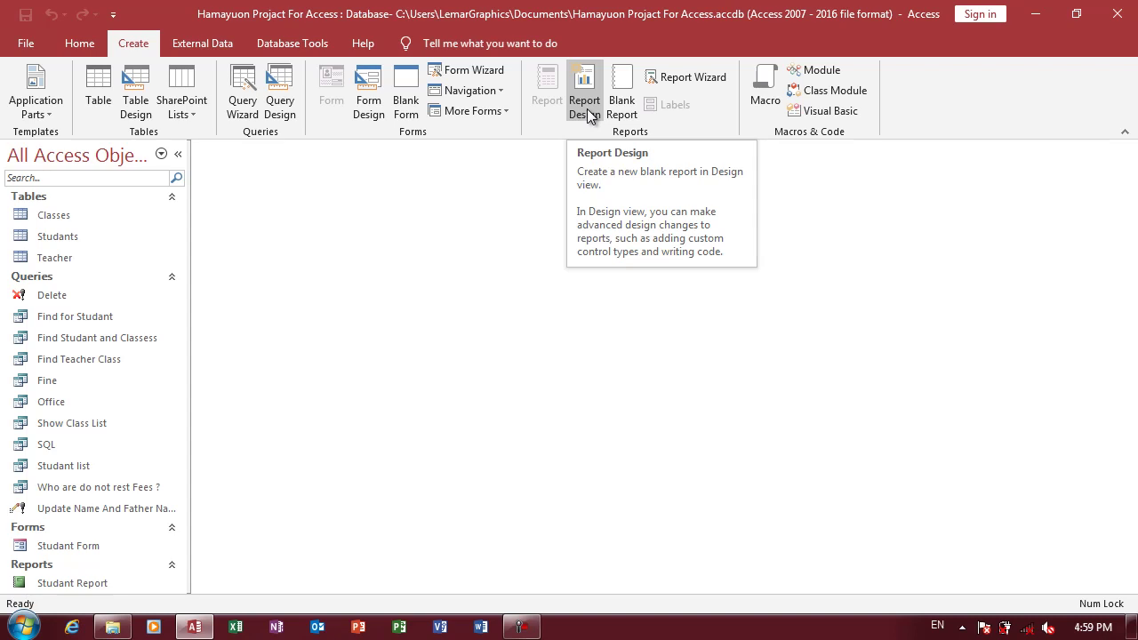
pyautogui.click(587, 114)
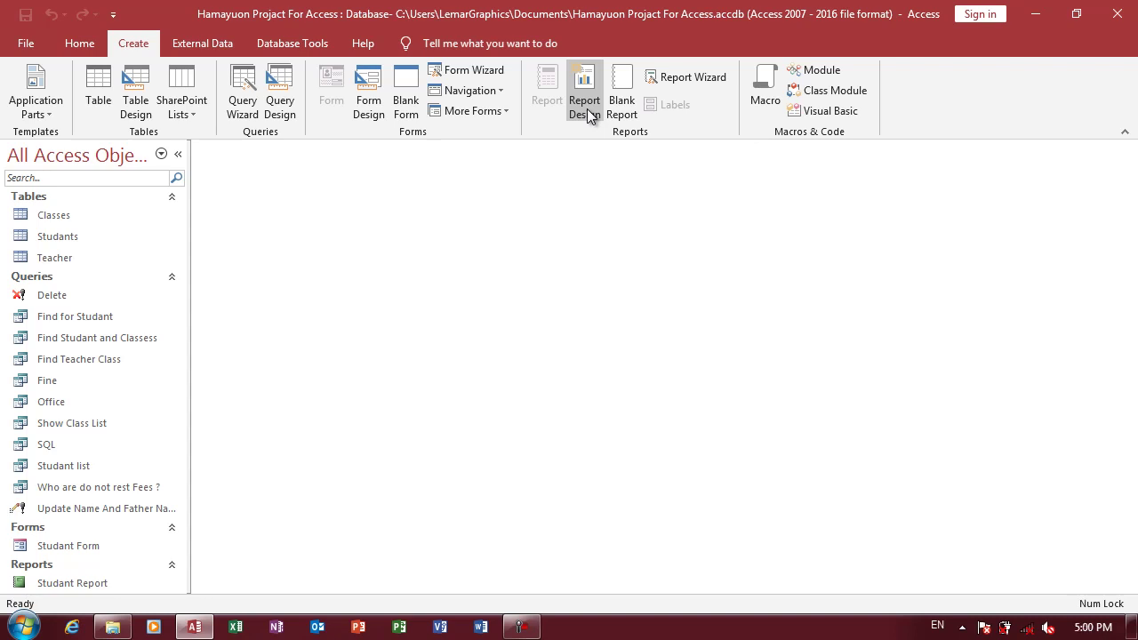
pyautogui.click(585, 108)
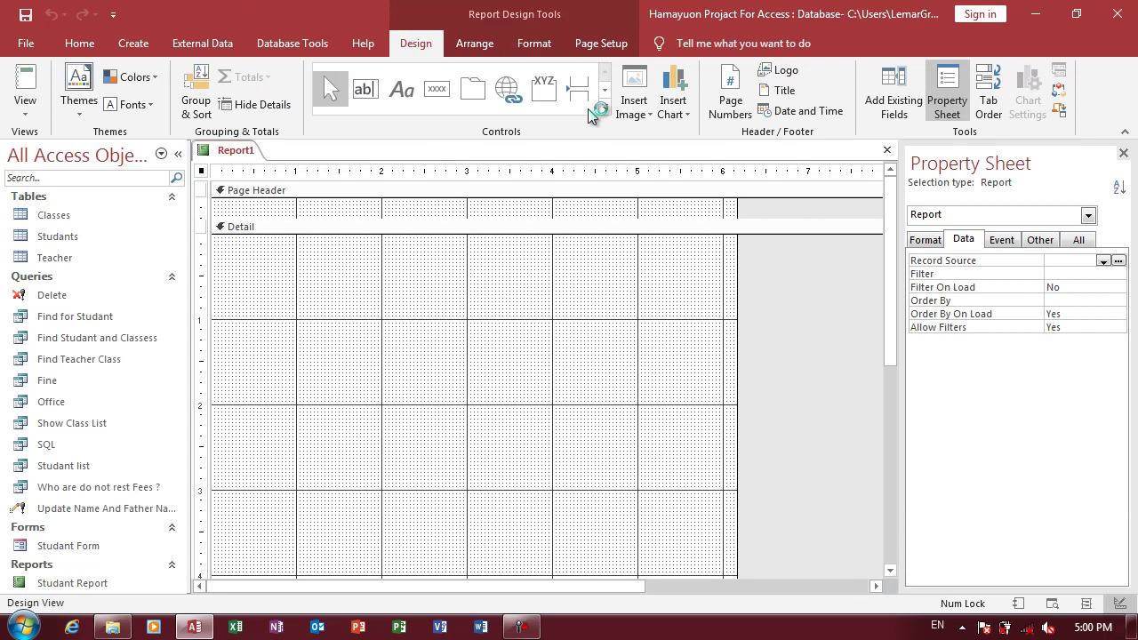
# - Shorten Report1's Detail section and open the Add Existing Fields list
pyautogui.moveTo(892, 222)
pyautogui.mouseDown()
pyautogui.moveTo(902, 305)
pyautogui.moveTo(889, 406)
pyautogui.mouseUp()
pyautogui.moveTo(737, 468); pyautogui.dragTo(754, 232)
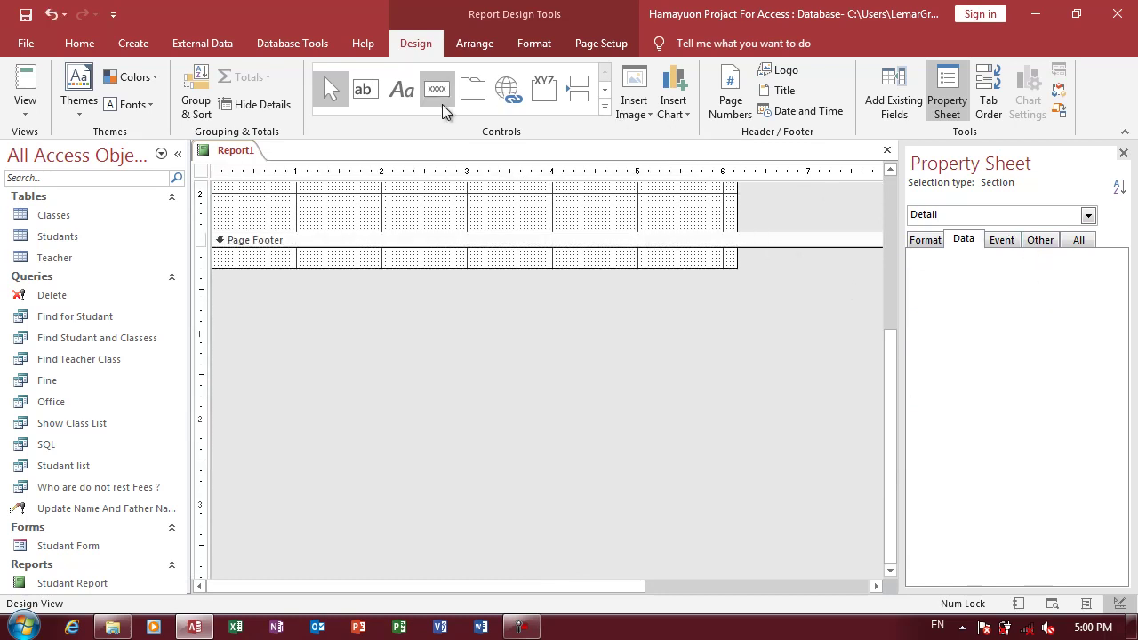
pyautogui.moveTo(890, 376); pyautogui.dragTo(887, 212)
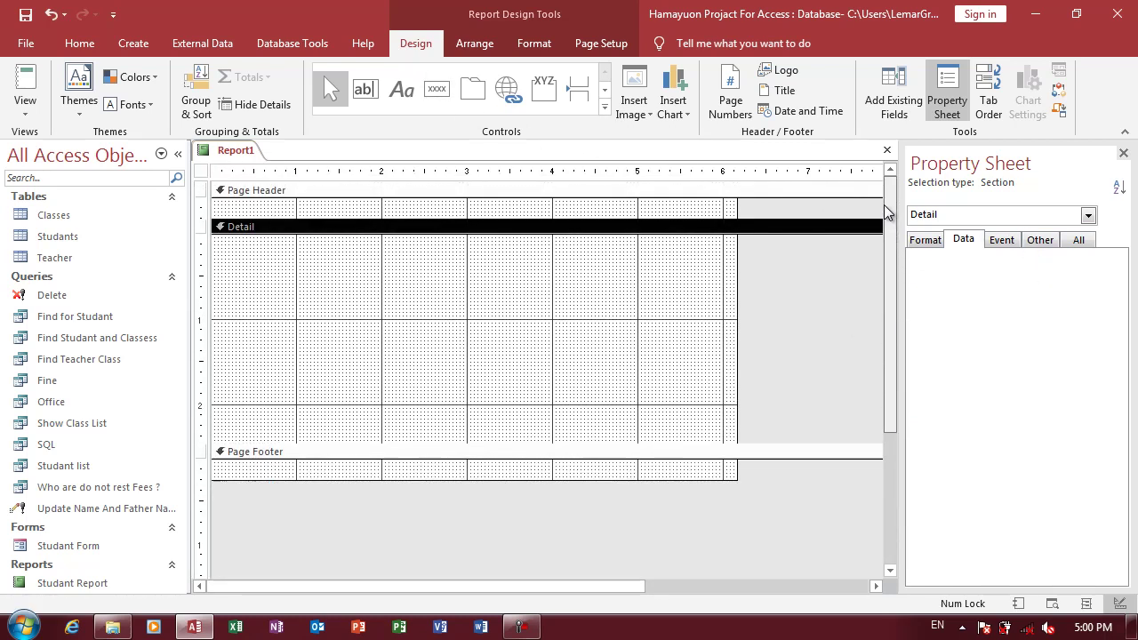
pyautogui.click(886, 123)
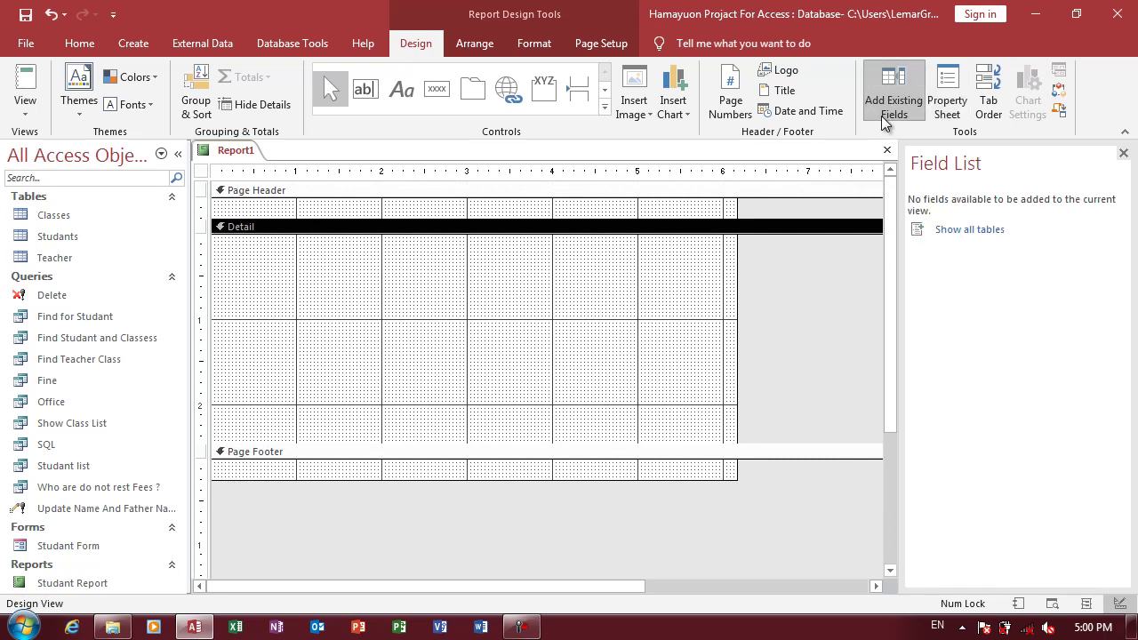
# - Add Students fields ID, Name, FatherName, ClassNumber, Fees, StartDate, PhonNum and Months to Detail
pyautogui.click(957, 229)
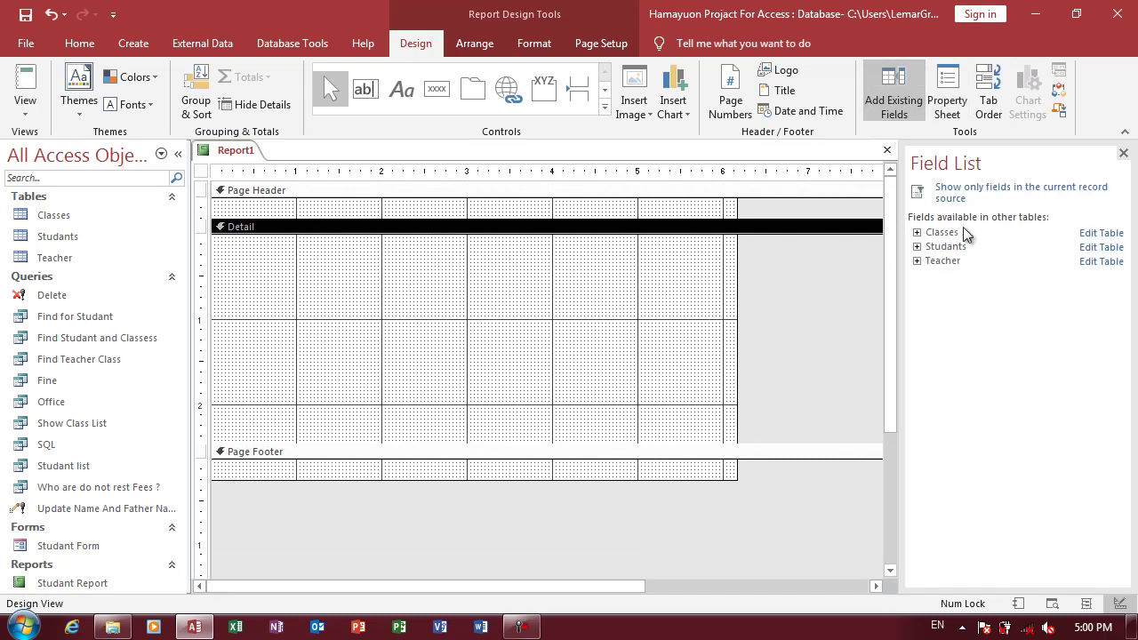
pyautogui.click(917, 246)
pyautogui.doubleClick(946, 249)
pyautogui.doubleClick(955, 265)
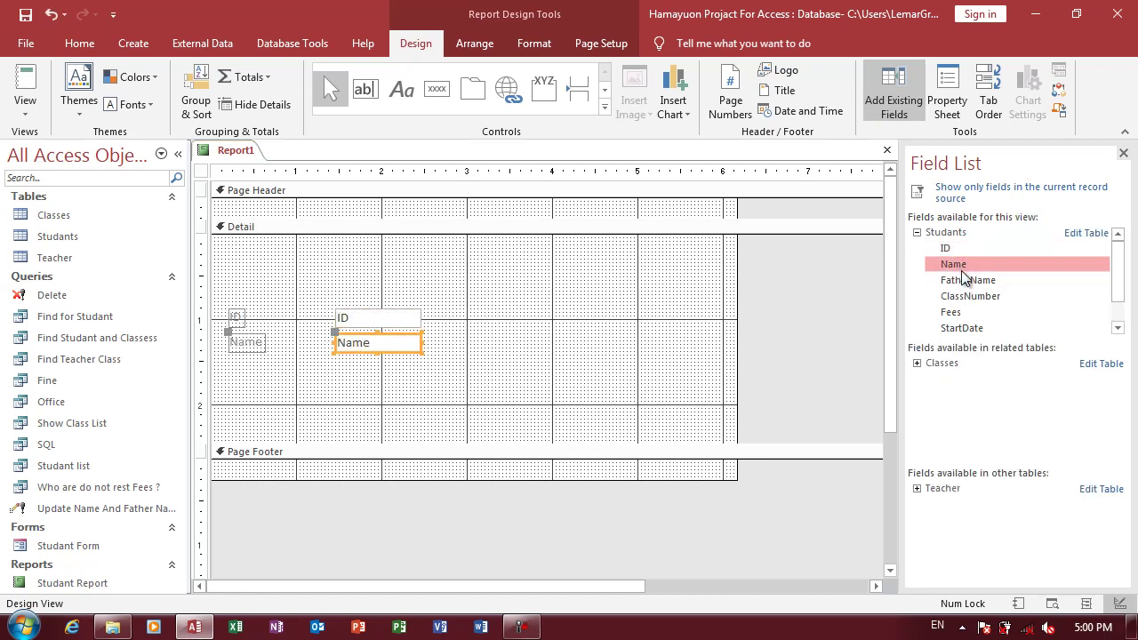
pyautogui.doubleClick(962, 281)
pyautogui.doubleClick(969, 296)
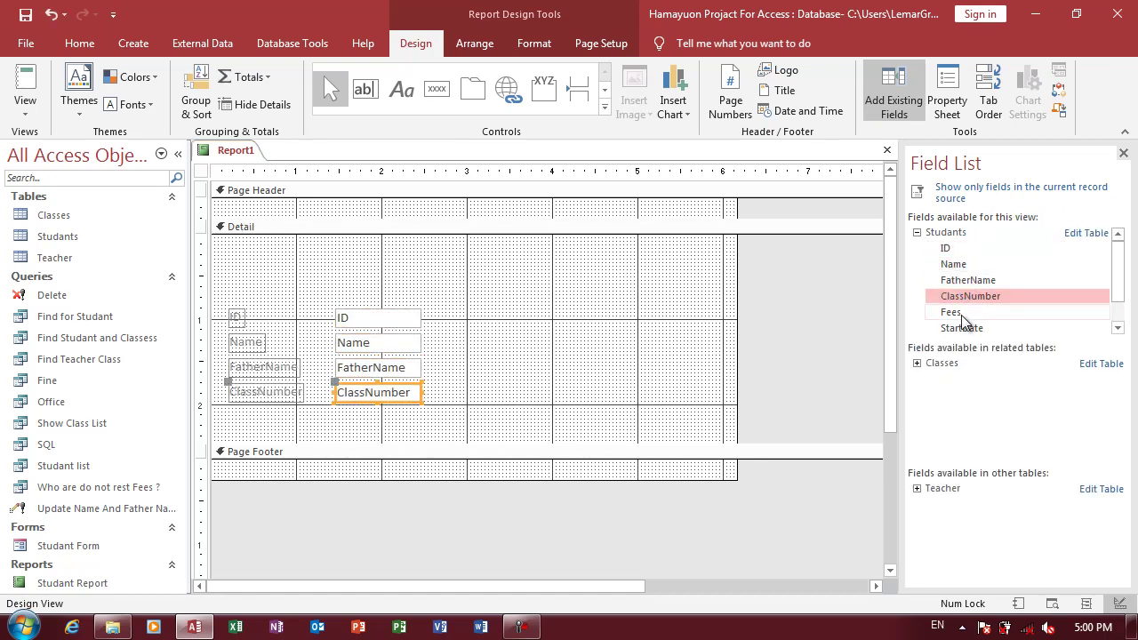
pyautogui.doubleClick(968, 312)
pyautogui.doubleClick(966, 329)
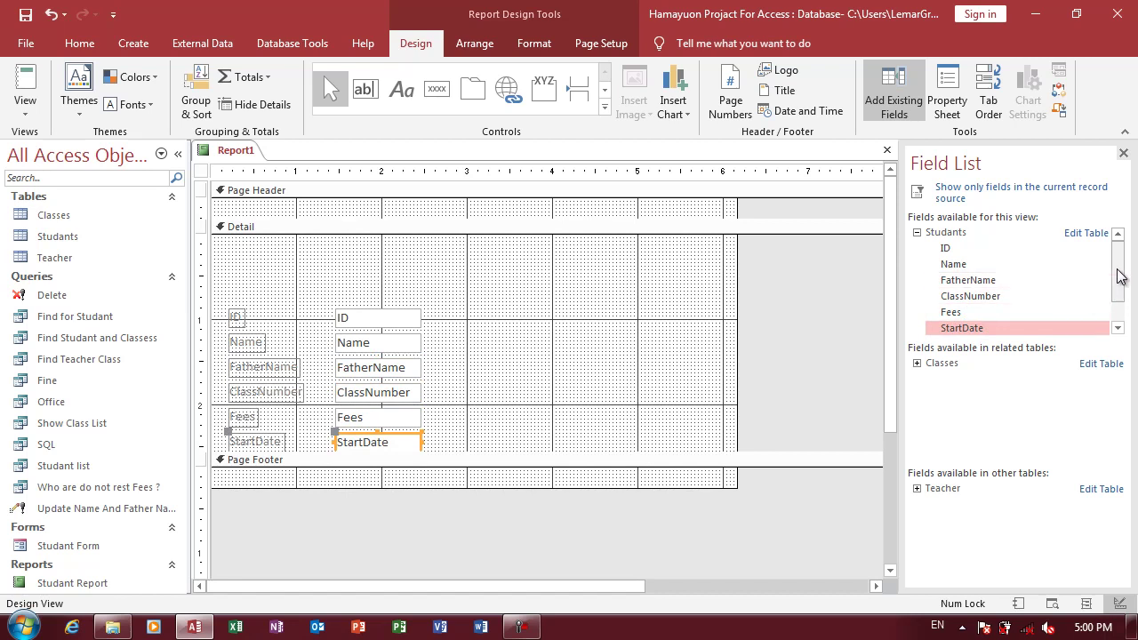
pyautogui.moveTo(1119, 296); pyautogui.dragTo(1120, 318)
pyautogui.doubleClick(987, 312)
pyautogui.doubleClick(976, 329)
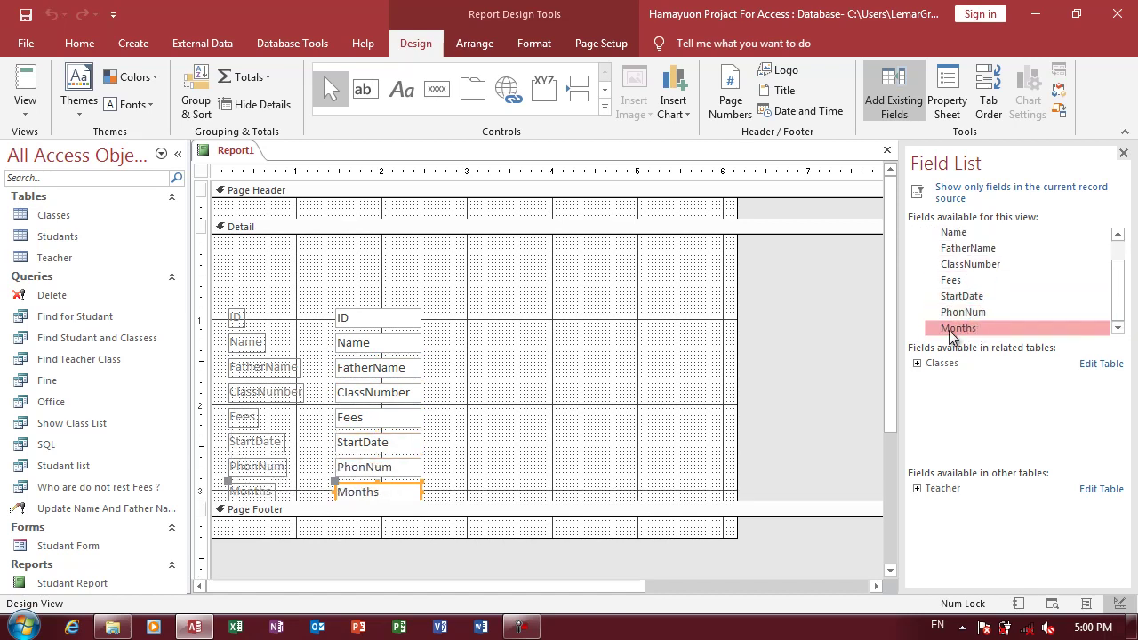
# - Select the added field controls together, then close the Field List
pyautogui.moveTo(566, 328)
pyautogui.mouseDown()
pyautogui.moveTo(369, 501)
pyautogui.moveTo(353, 415)
pyautogui.mouseUp()
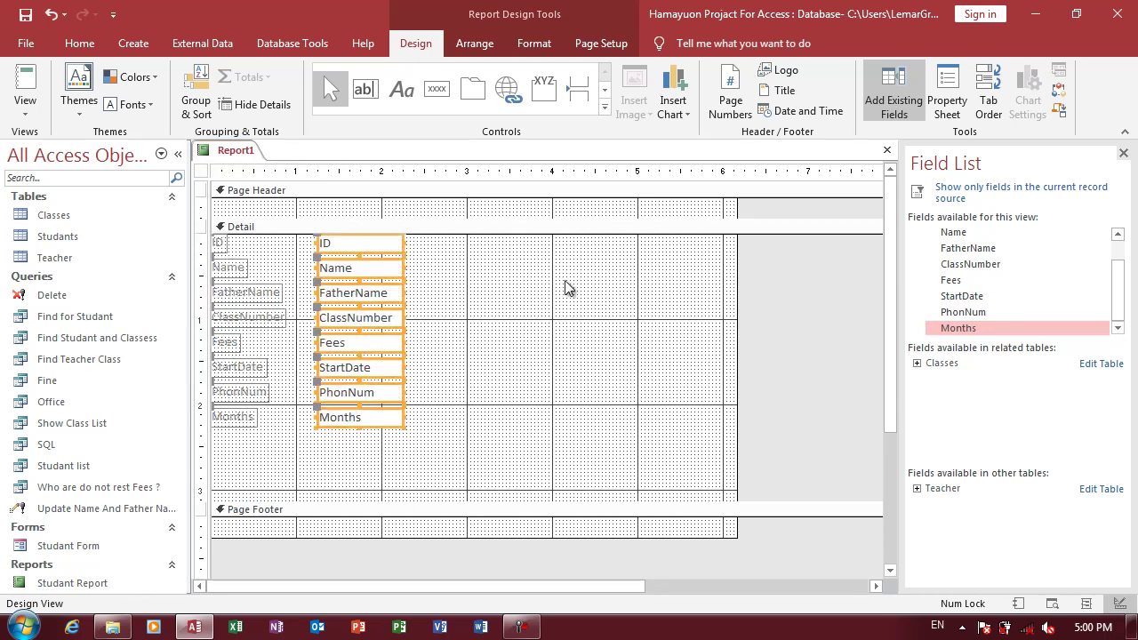
pyautogui.click(553, 229)
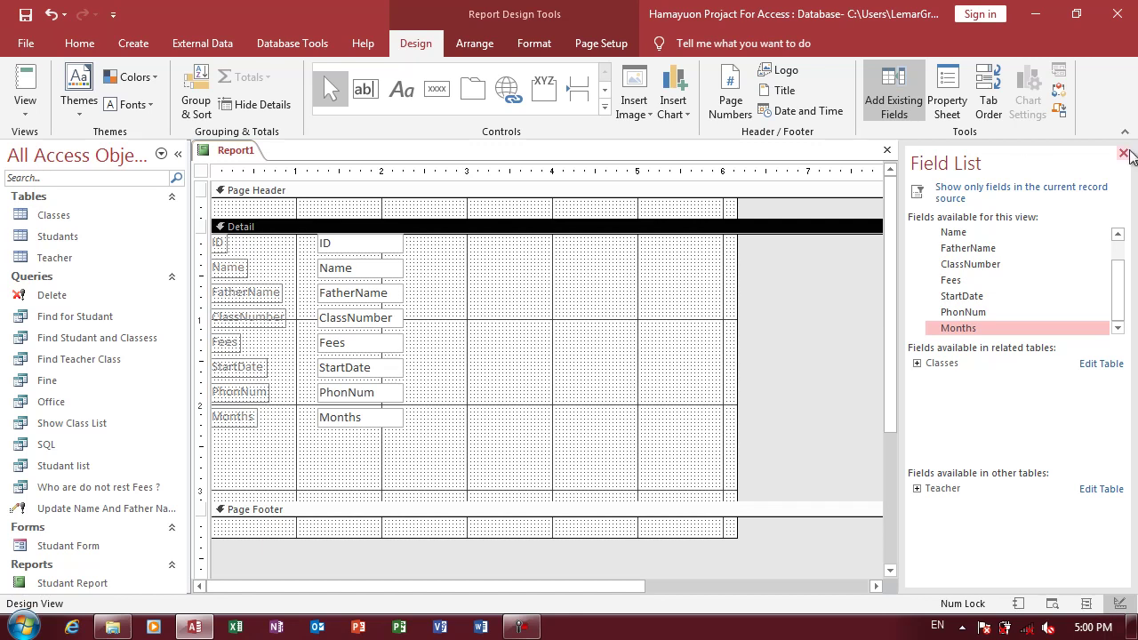
pyautogui.click(1123, 153)
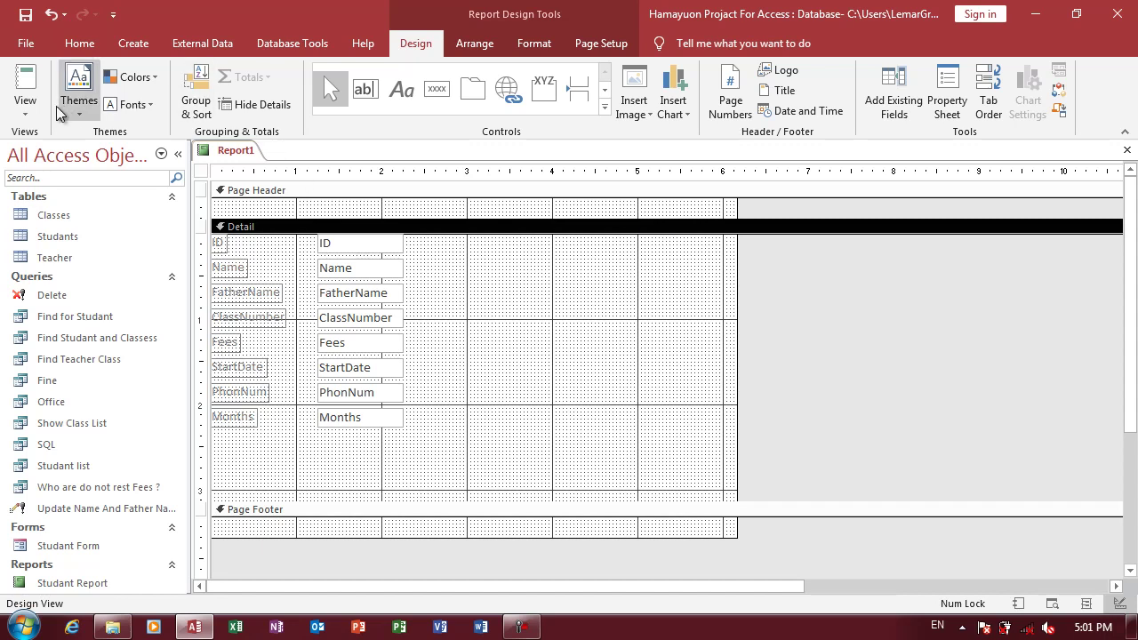
pyautogui.click(25, 110)
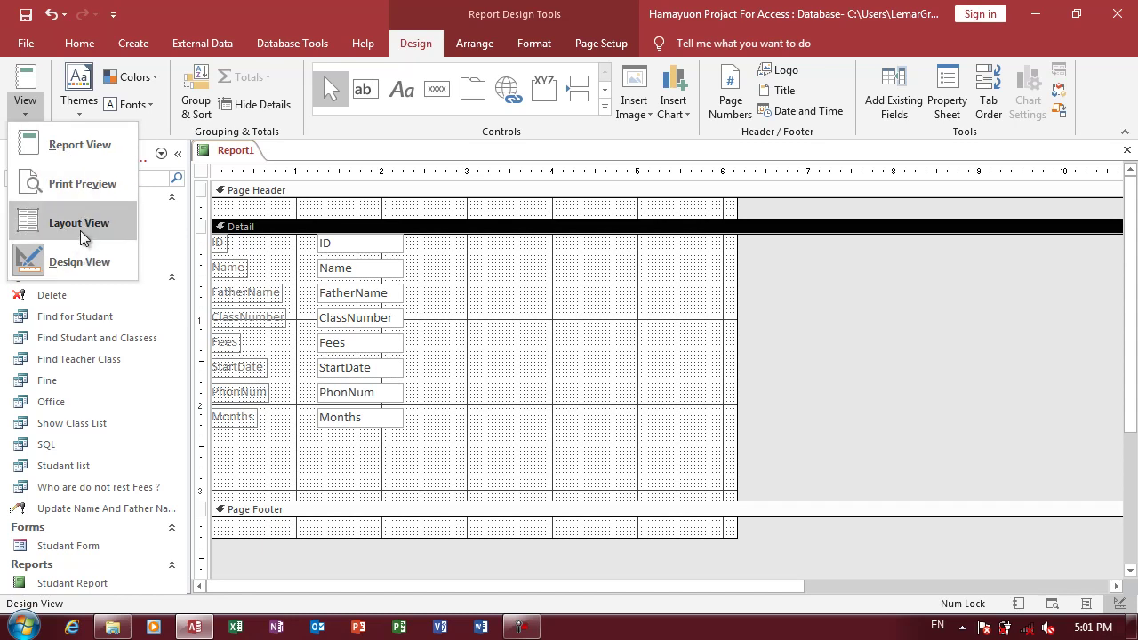
pyautogui.click(89, 184)
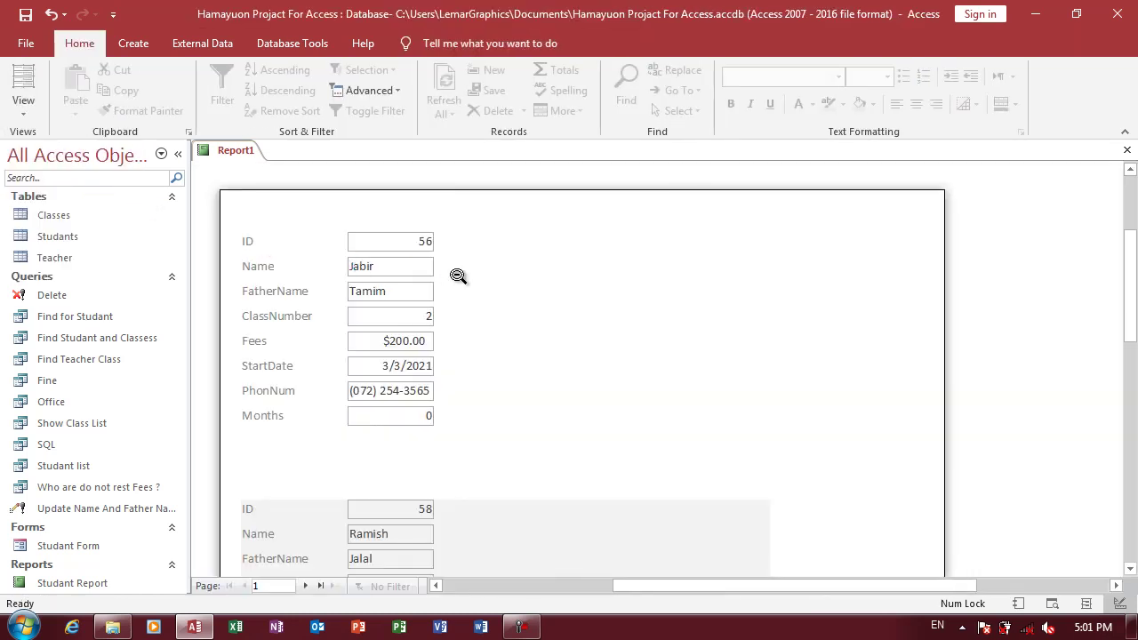
pyautogui.click(465, 276)
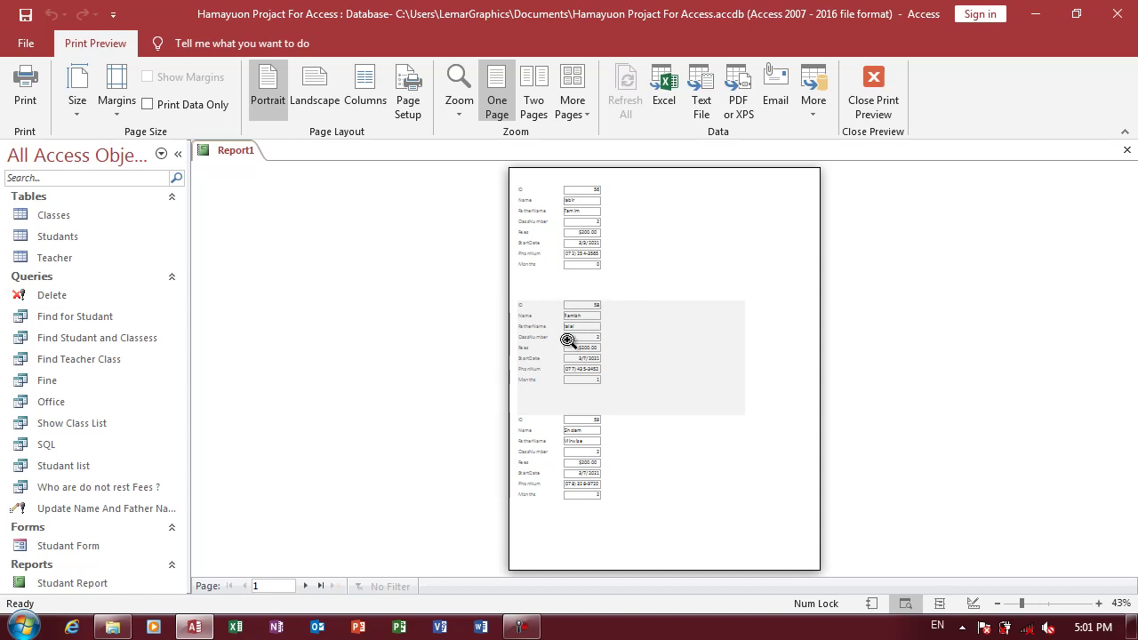
pyautogui.click(567, 437)
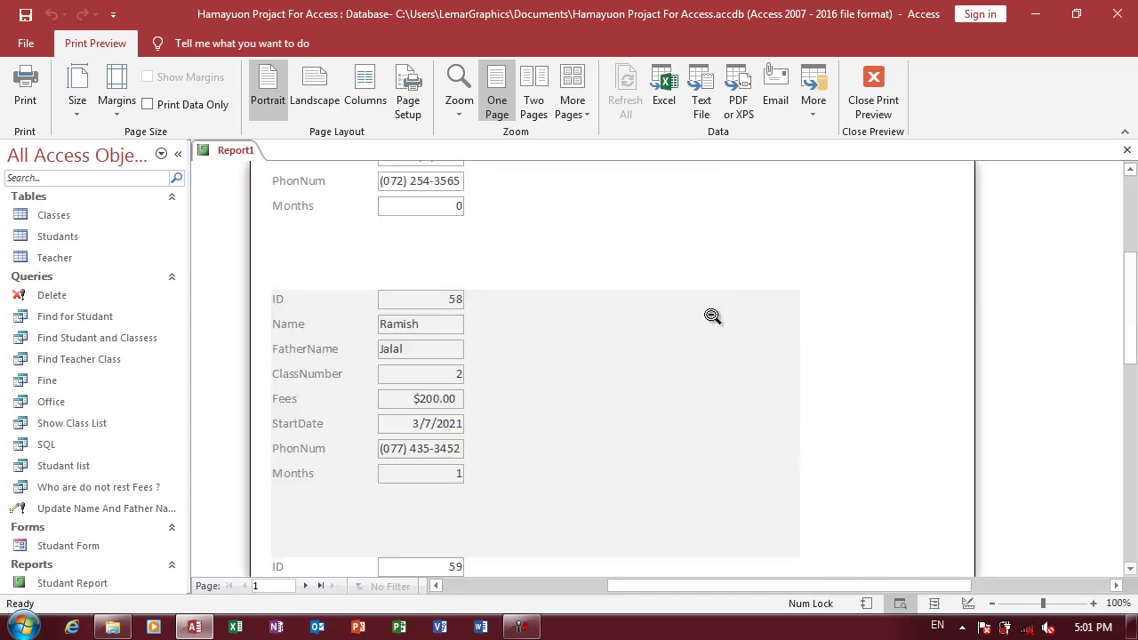
pyautogui.rightClick(693, 305)
pyautogui.click(737, 356)
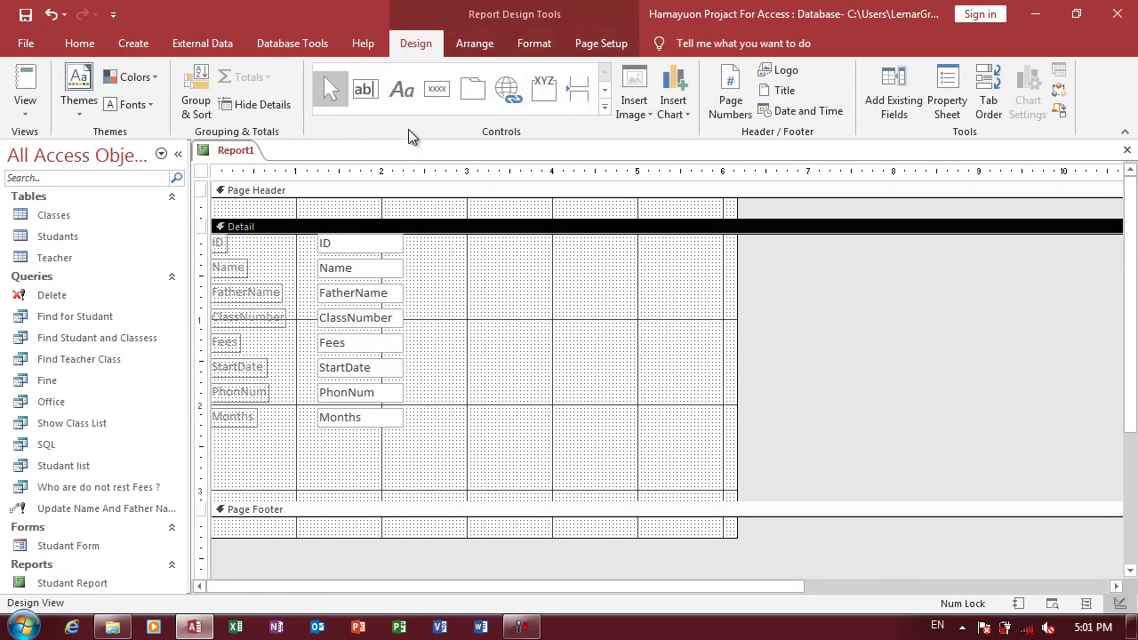
# - Add a 'Record' label right of the fields in Detail with font size 36
pyautogui.click(400, 89)
pyautogui.moveTo(463, 252); pyautogui.dragTo(681, 464)
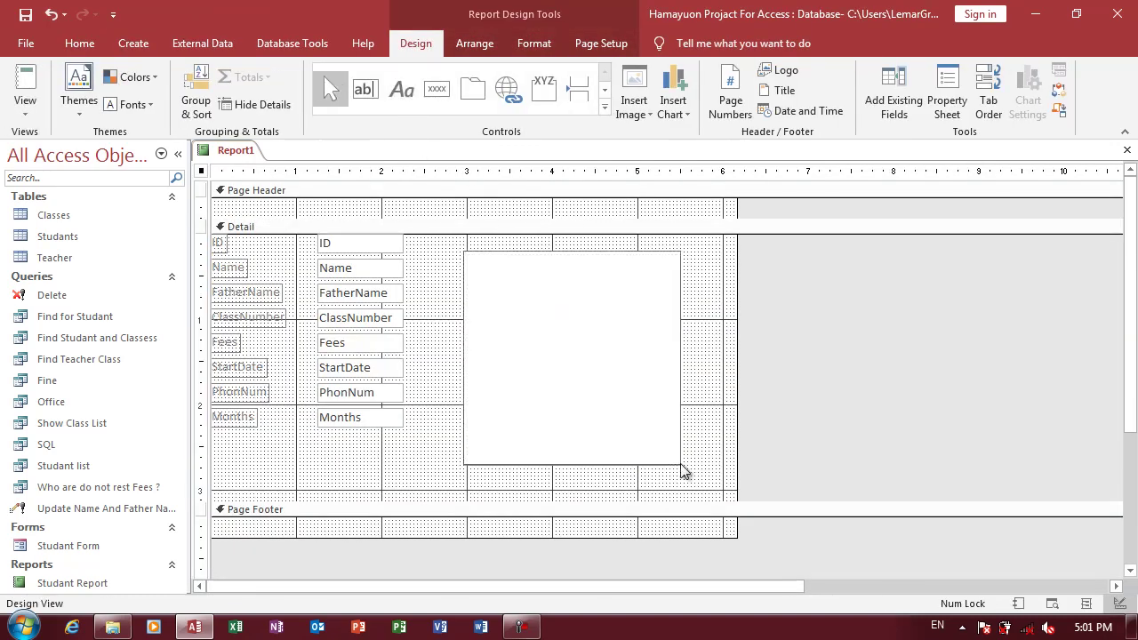
pyautogui.write('Record')
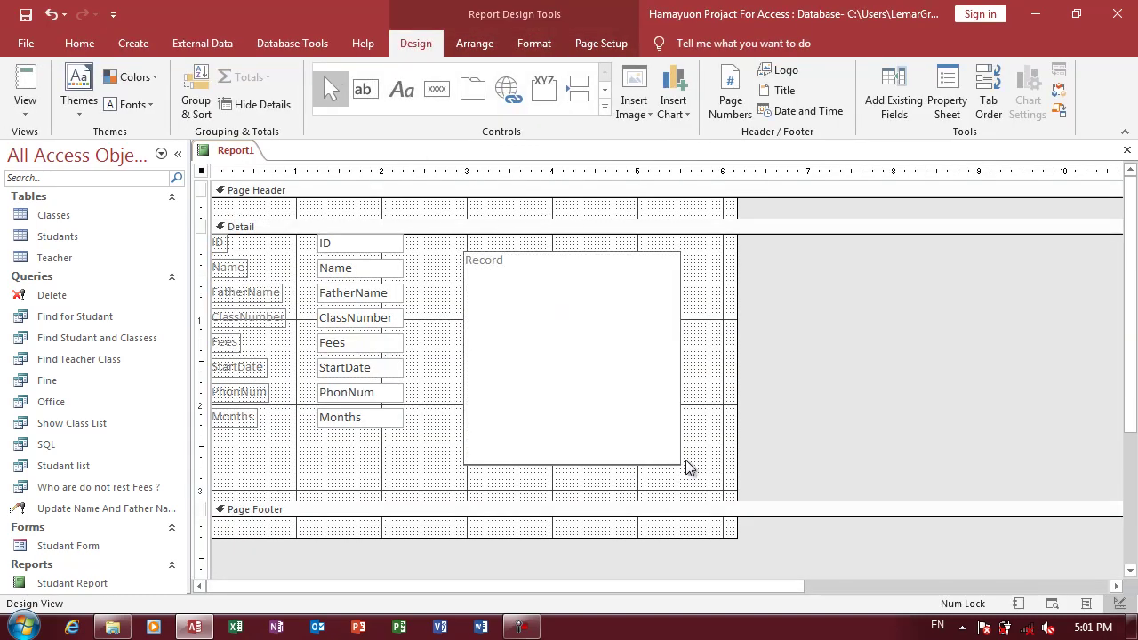
pyautogui.click(822, 411)
pyautogui.click(650, 368)
pyautogui.click(541, 44)
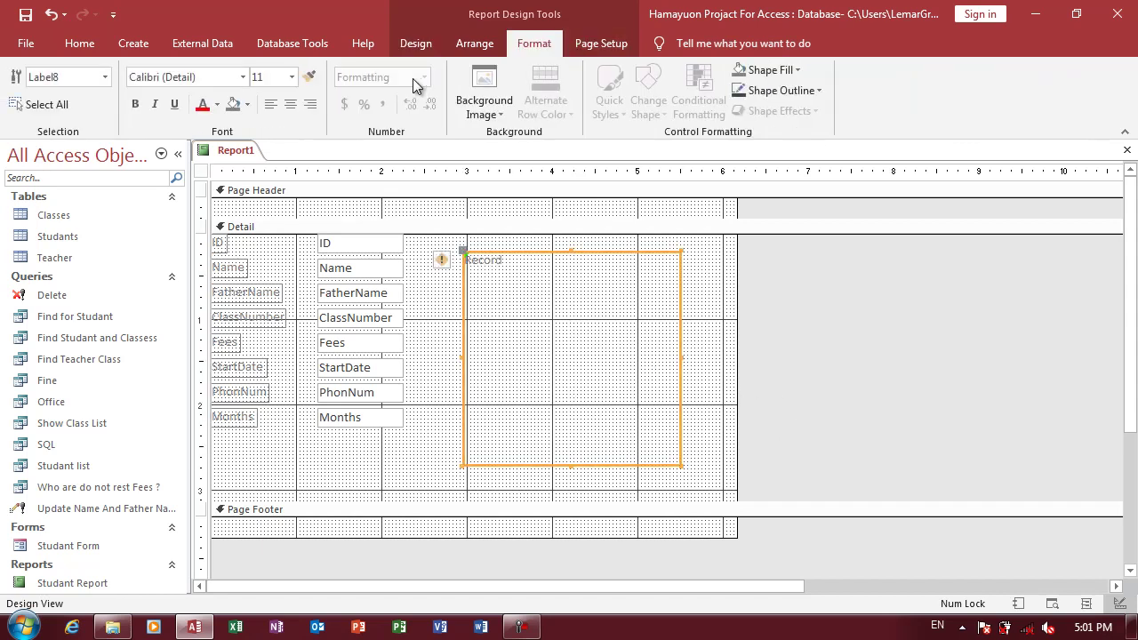
pyautogui.click(292, 78)
pyautogui.click(261, 318)
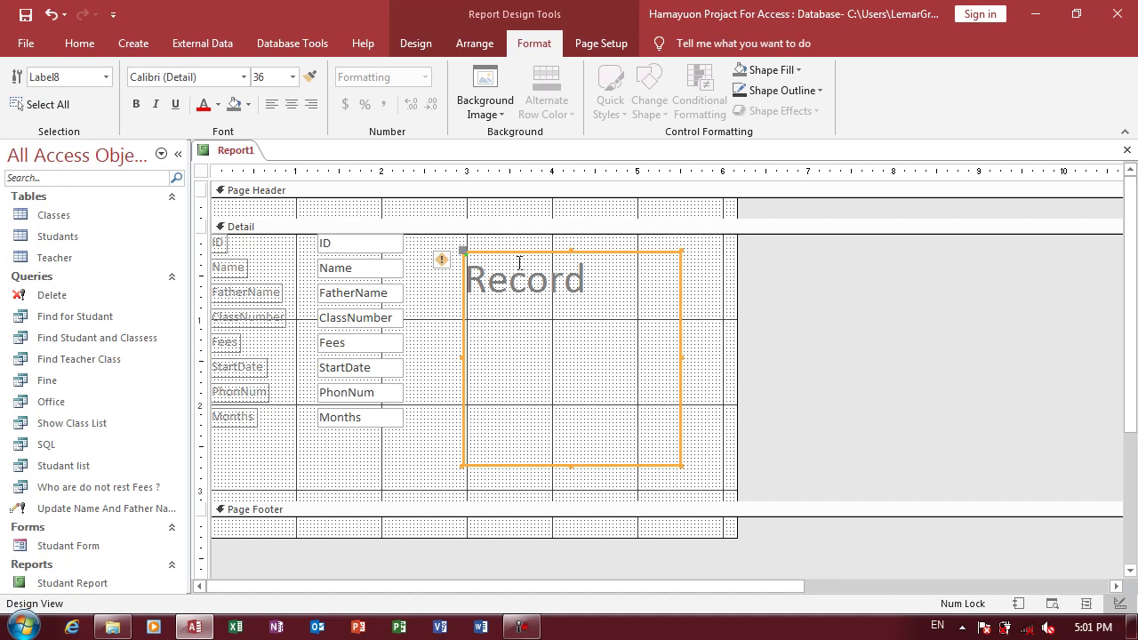
# - Switch Report1 to Print Preview
pyautogui.click(413, 43)
pyautogui.click(21, 105)
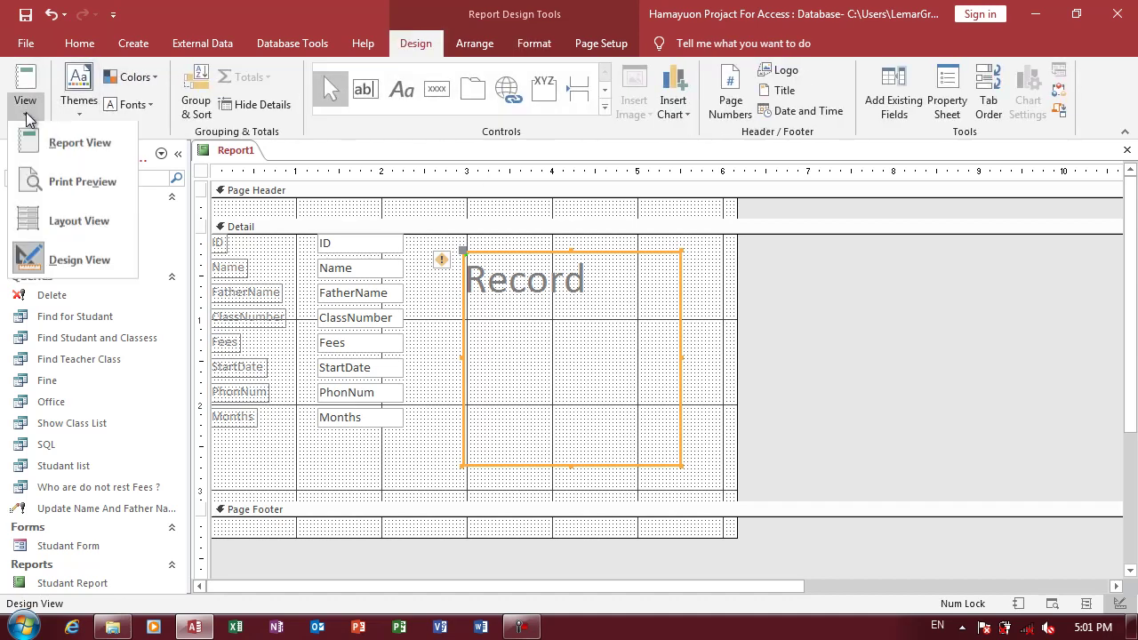
pyautogui.click(82, 181)
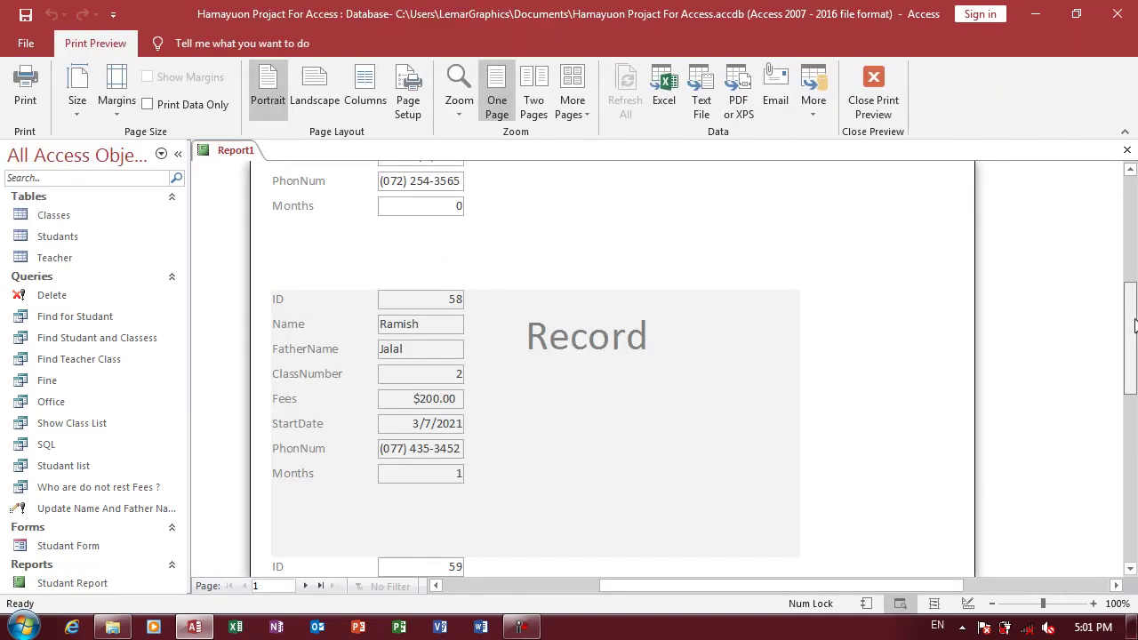
# - Zoom out and page through the preview to page 20, then return to Design View
pyautogui.moveTo(1128, 356); pyautogui.dragTo(1112, 247)
pyautogui.click(778, 397)
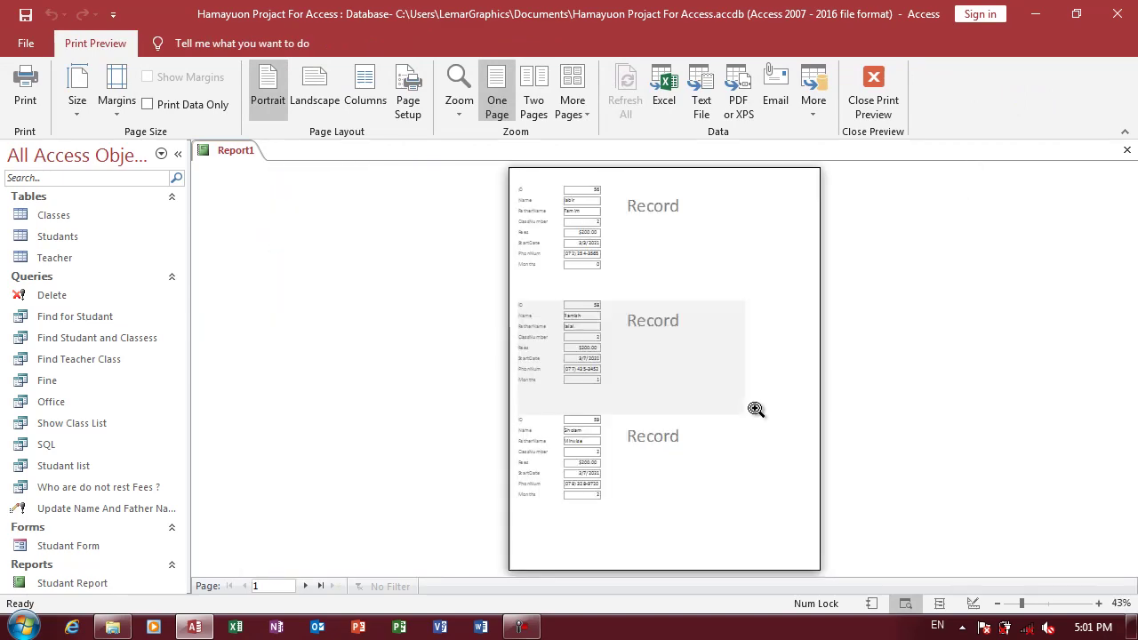
pyautogui.click(305, 585)
pyautogui.click(305, 585)
pyautogui.click(305, 585)
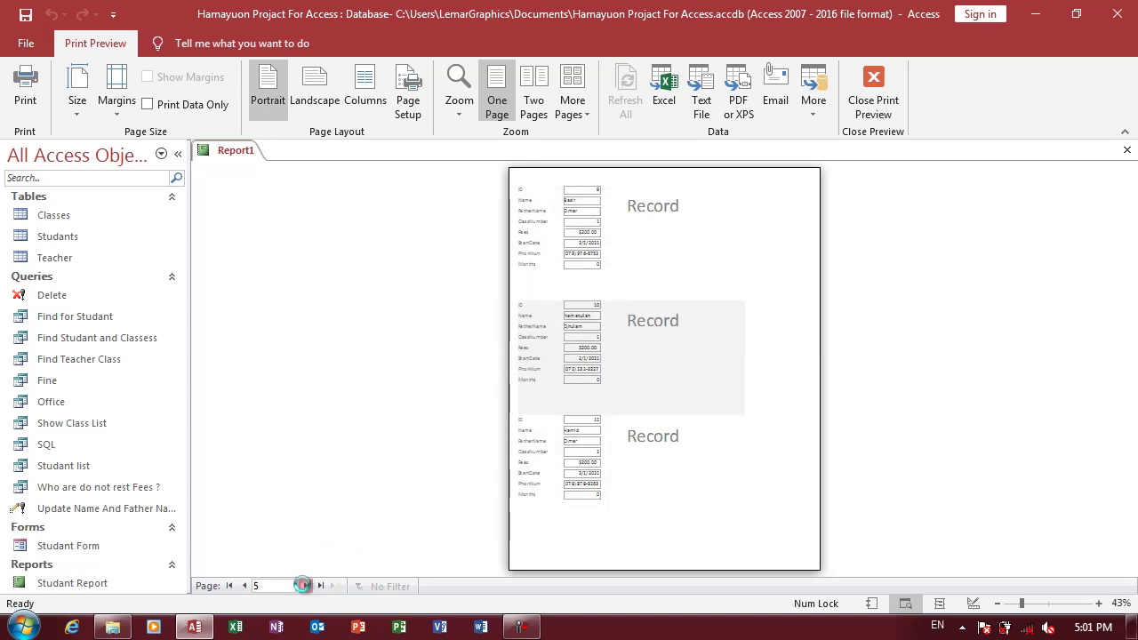
pyautogui.click(321, 586)
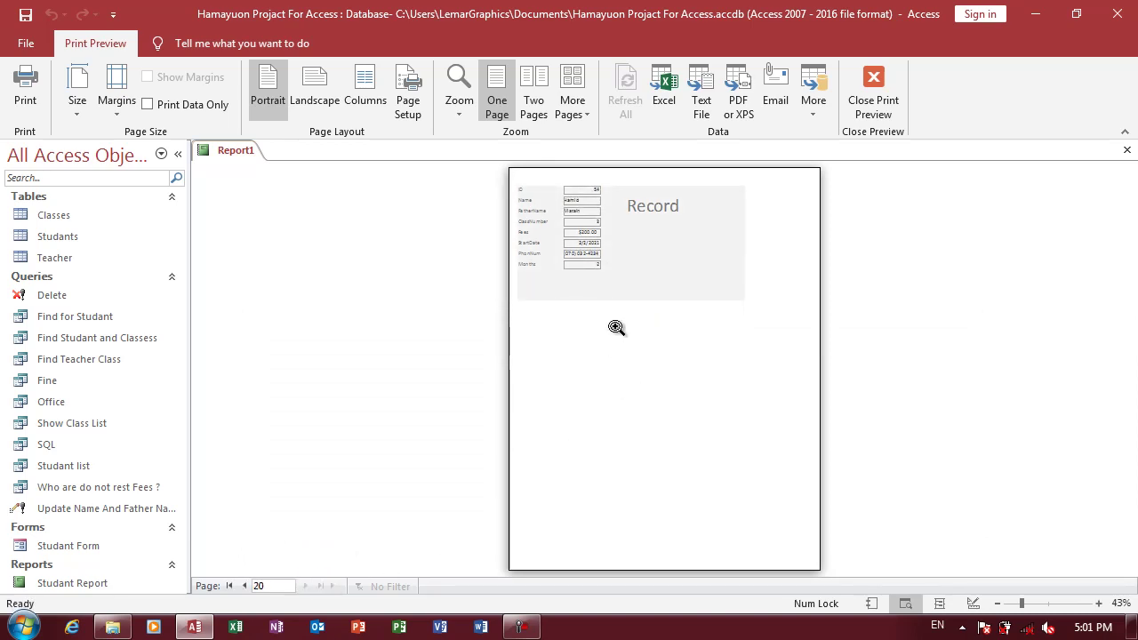
pyautogui.rightClick(631, 310)
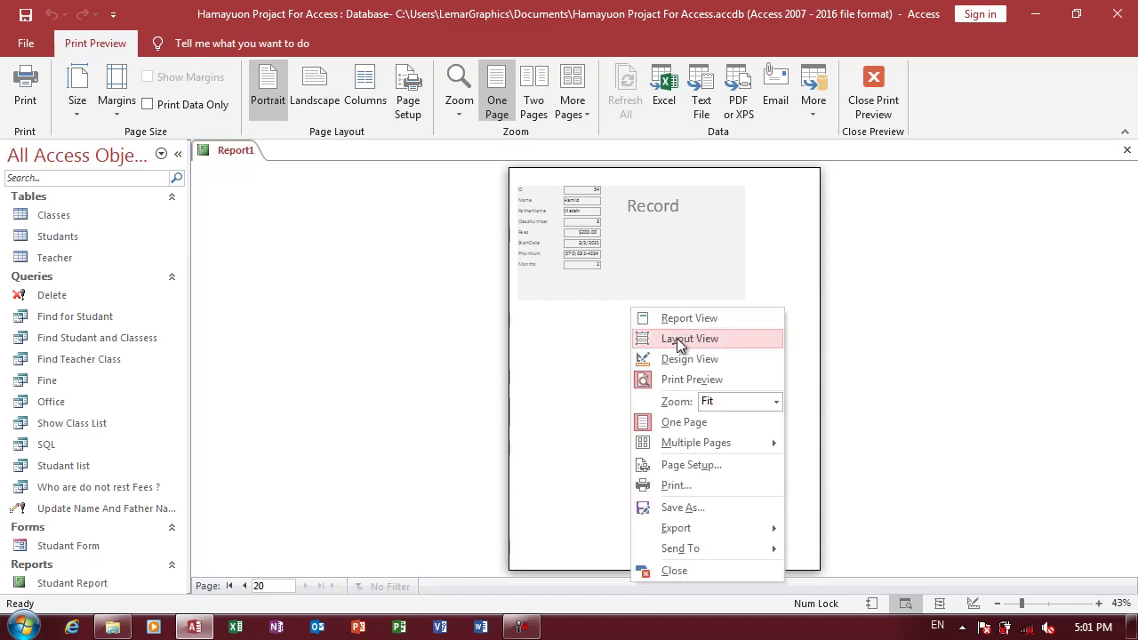
pyautogui.click(690, 360)
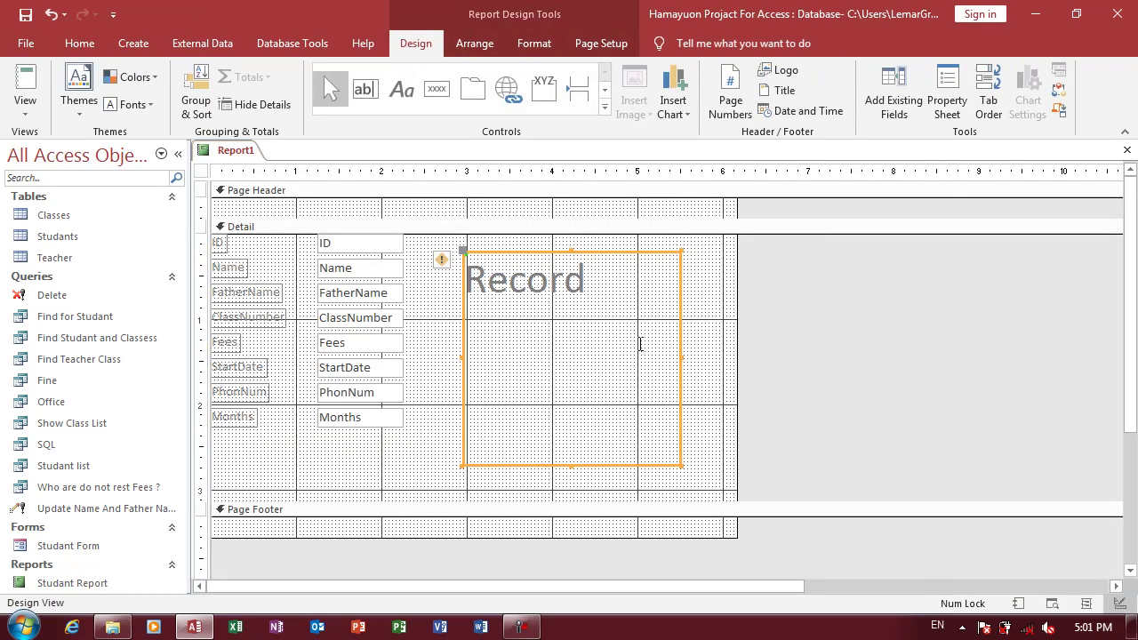
# - Delete the Record label and move the eight field labels from Detail into the Page Header
pyautogui.press('Delete')
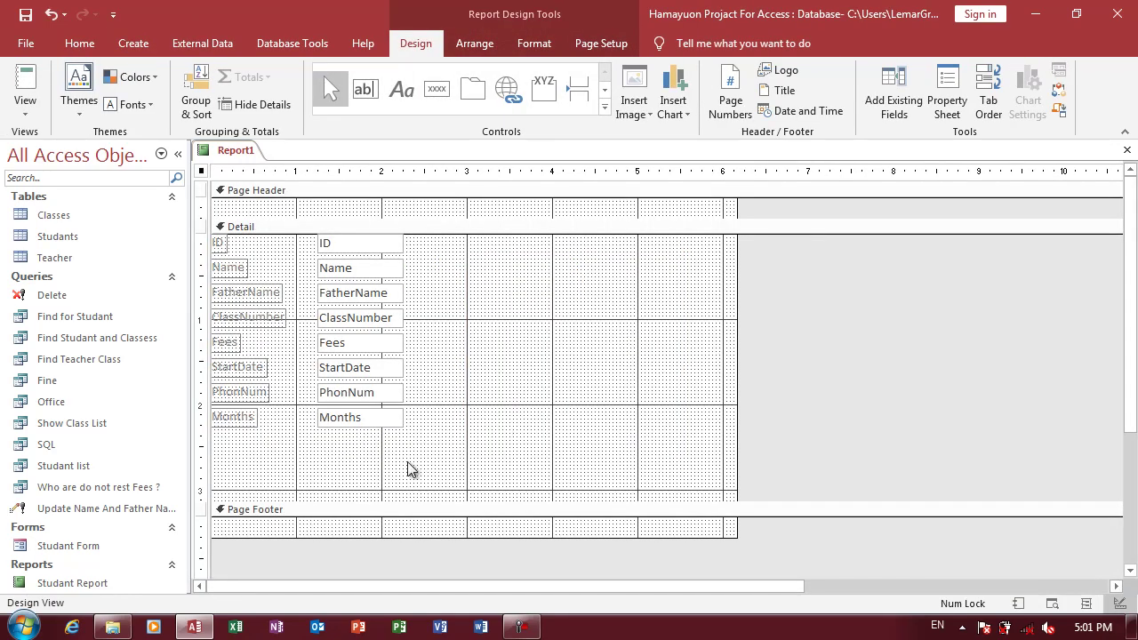
pyautogui.moveTo(242, 449); pyautogui.dragTo(224, 231)
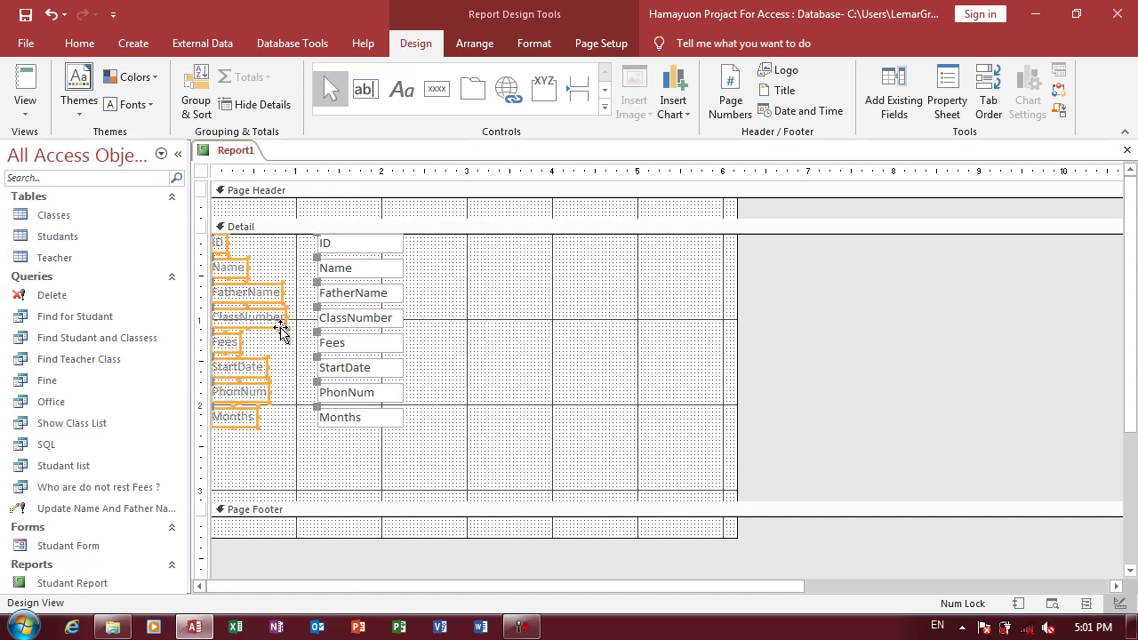
pyautogui.press('Delete')
pyautogui.click(295, 191)
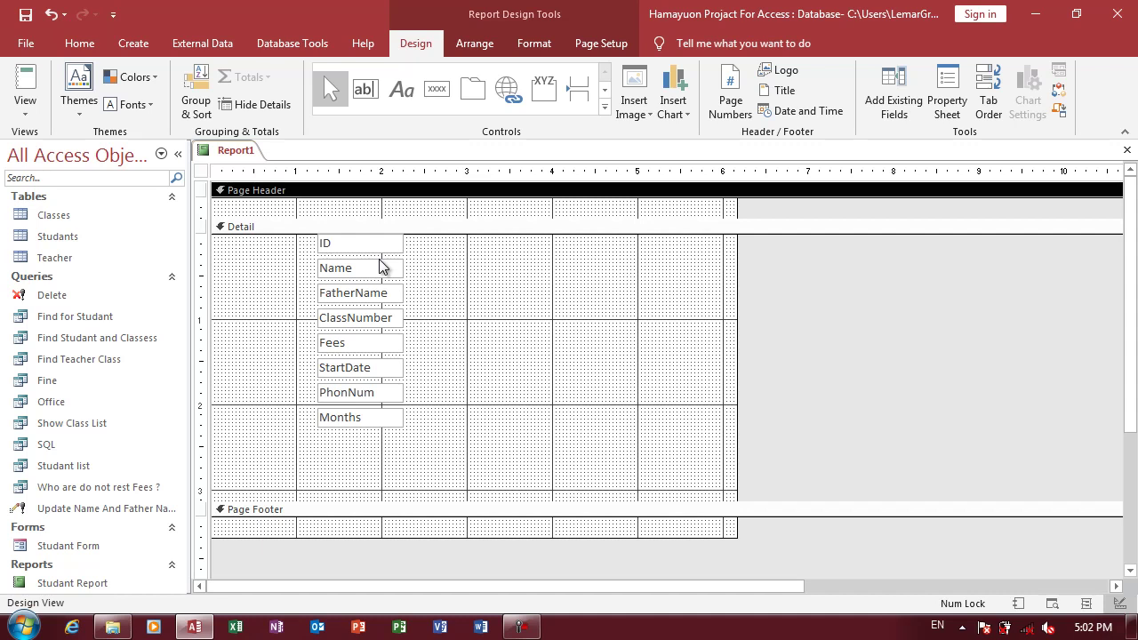
pyautogui.hotkey('ctrl', 'v')
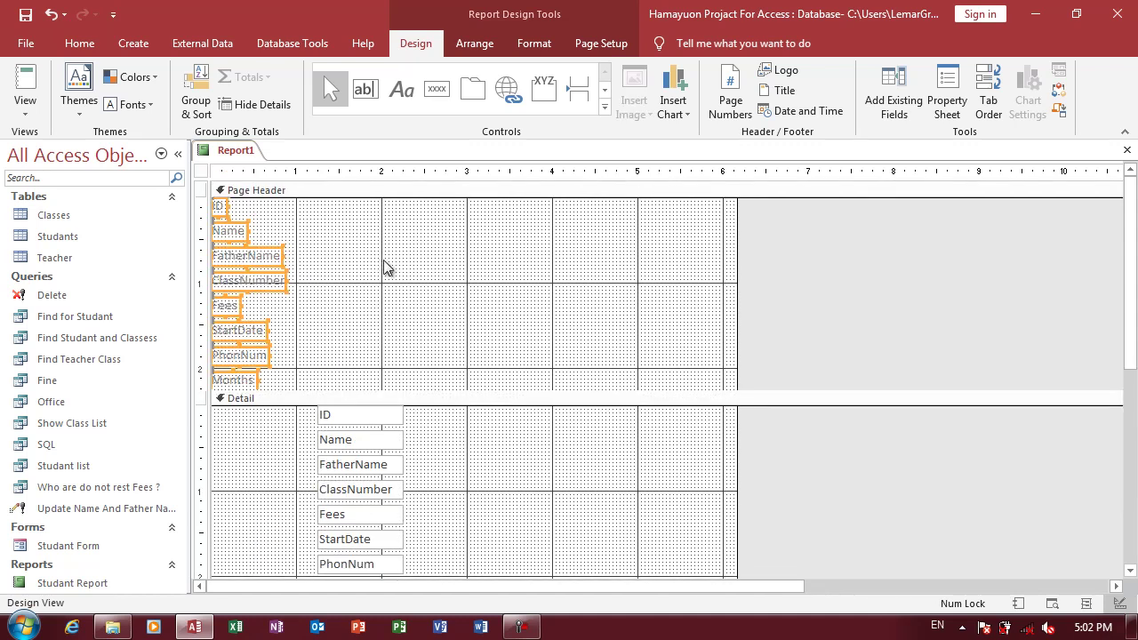
pyautogui.click(363, 287)
# - Place the ID and Name text boxes side by side at the start of the Detail row
pyautogui.click(358, 412)
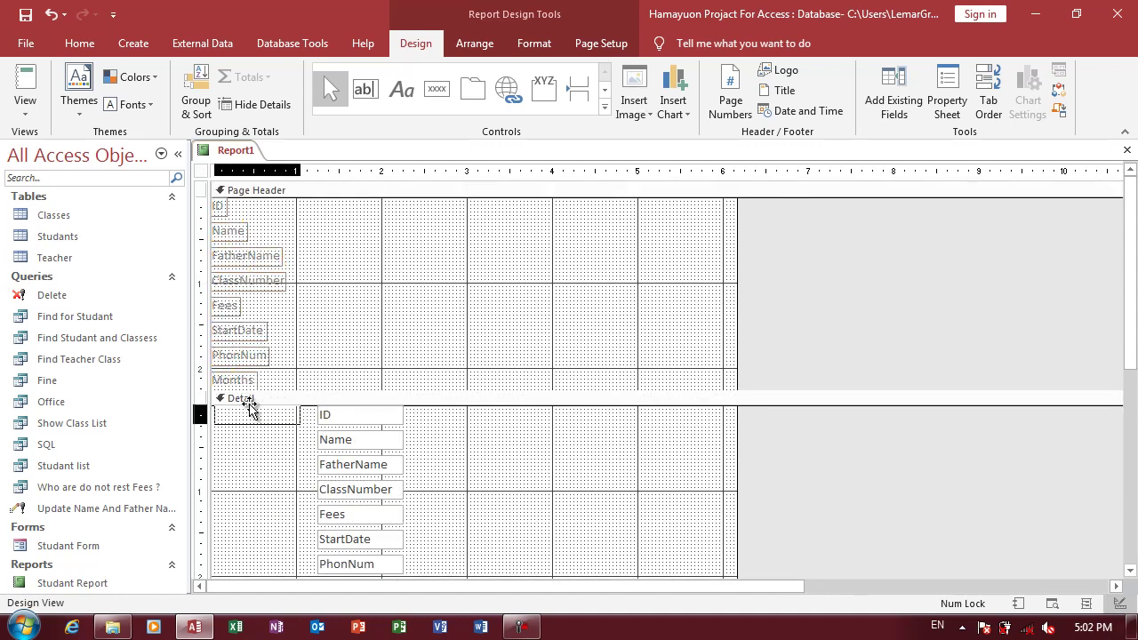
pyautogui.moveTo(330, 415); pyautogui.dragTo(251, 427)
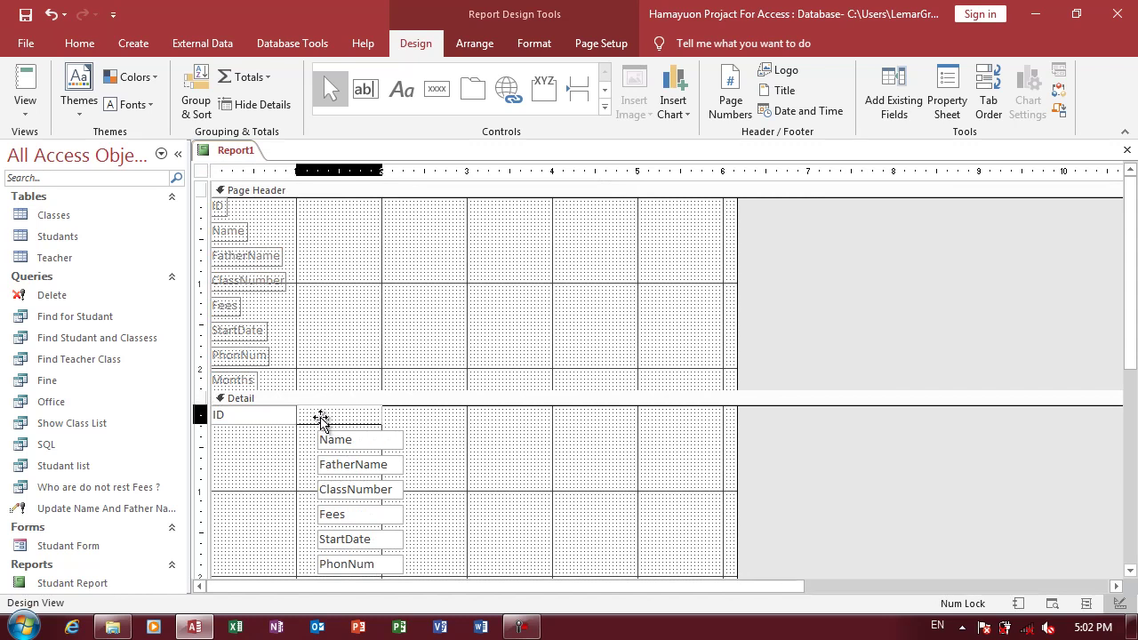
pyautogui.moveTo(337, 441); pyautogui.dragTo(316, 416)
pyautogui.click(365, 464)
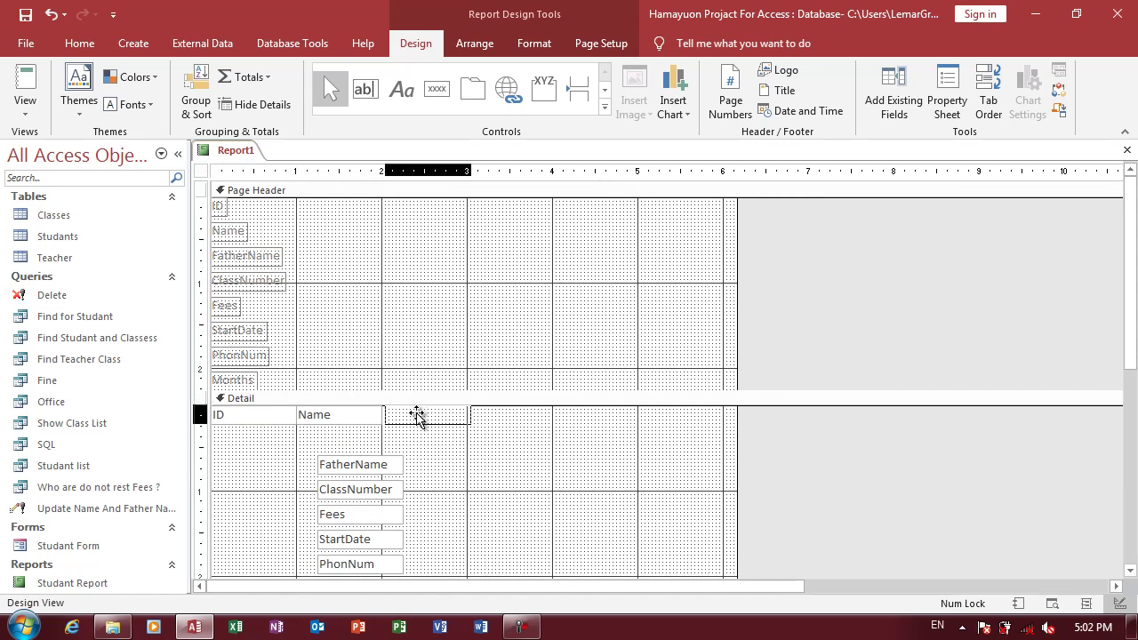
# - Line up FatherName, ClassNumber, Fees, StartDate, PhonNum and Months in the row, Months label above its field
pyautogui.moveTo(417, 420); pyautogui.dragTo(414, 416)
pyautogui.moveTo(382, 491)
pyautogui.mouseDown()
pyautogui.moveTo(525, 418)
pyautogui.moveTo(514, 418)
pyautogui.mouseUp()
pyautogui.moveTo(360, 520); pyautogui.dragTo(597, 424)
pyautogui.moveTo(373, 539)
pyautogui.mouseDown()
pyautogui.moveTo(701, 429)
pyautogui.moveTo(698, 416)
pyautogui.mouseUp()
pyautogui.moveTo(358, 566); pyautogui.dragTo(761, 416)
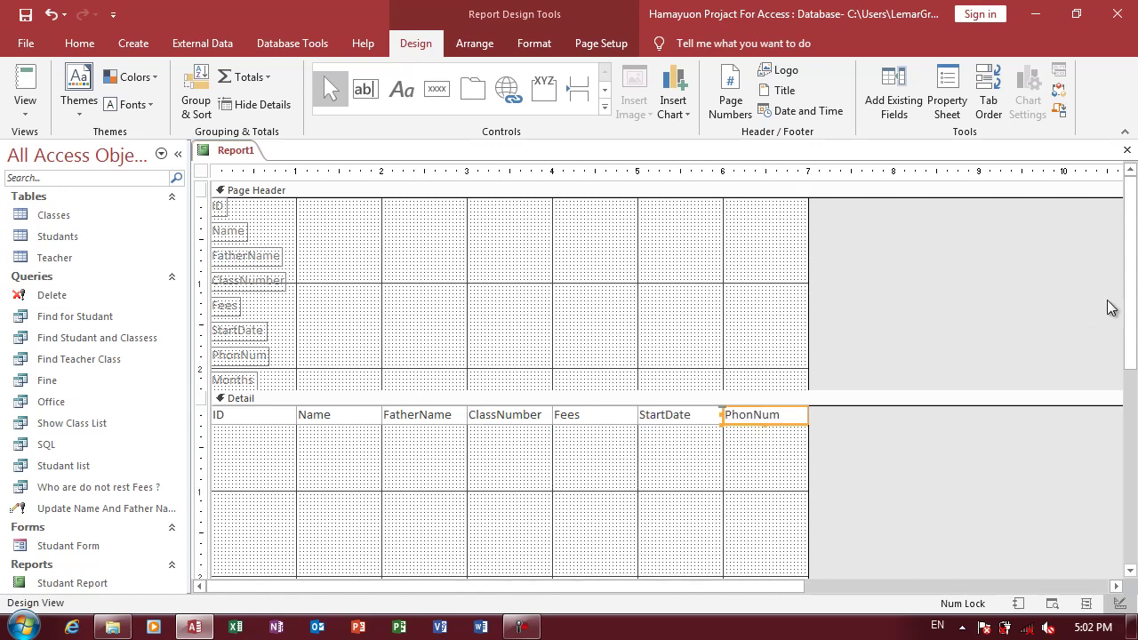
pyautogui.scroll(-2, 347, 516)
pyautogui.moveTo(347, 516); pyautogui.dragTo(847, 325)
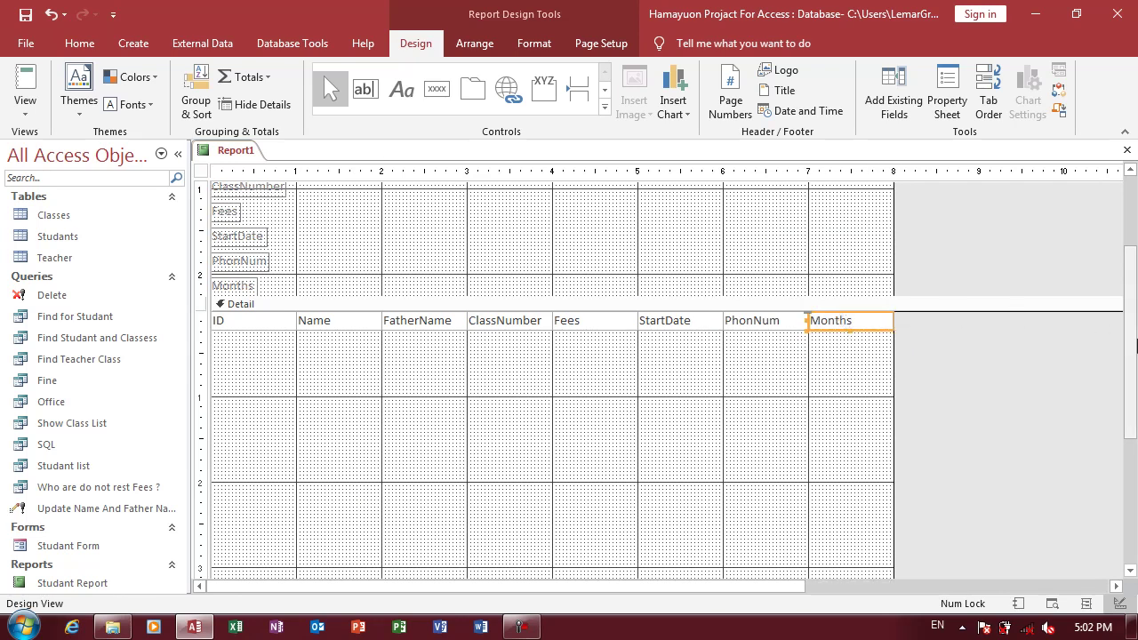
pyautogui.scroll(2, 283, 368)
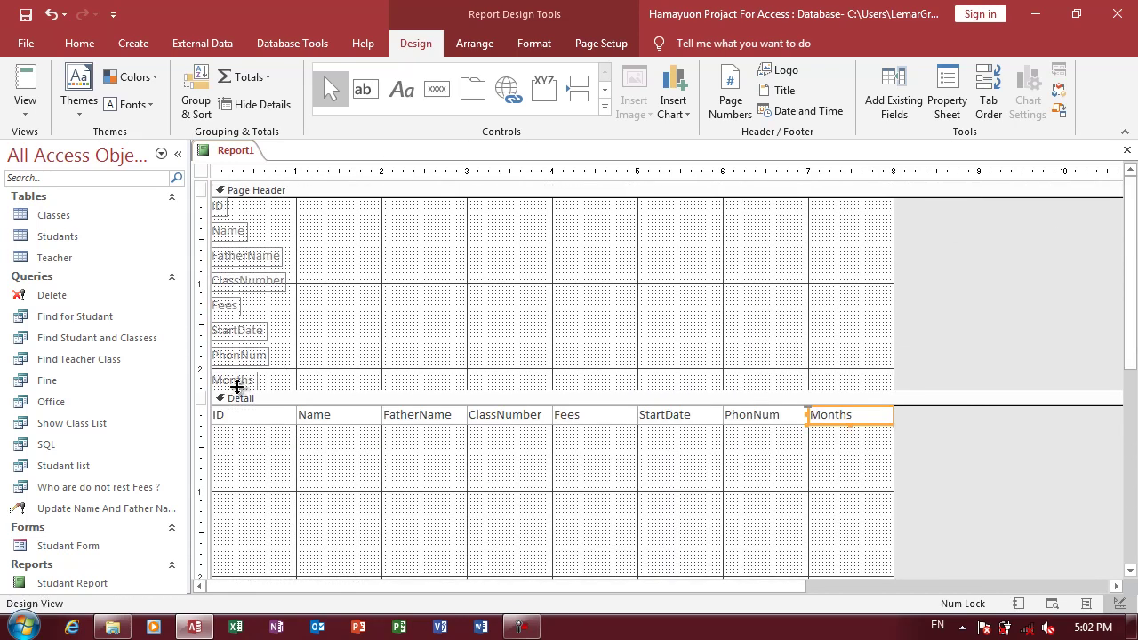
pyautogui.moveTo(238, 386); pyautogui.dragTo(830, 203)
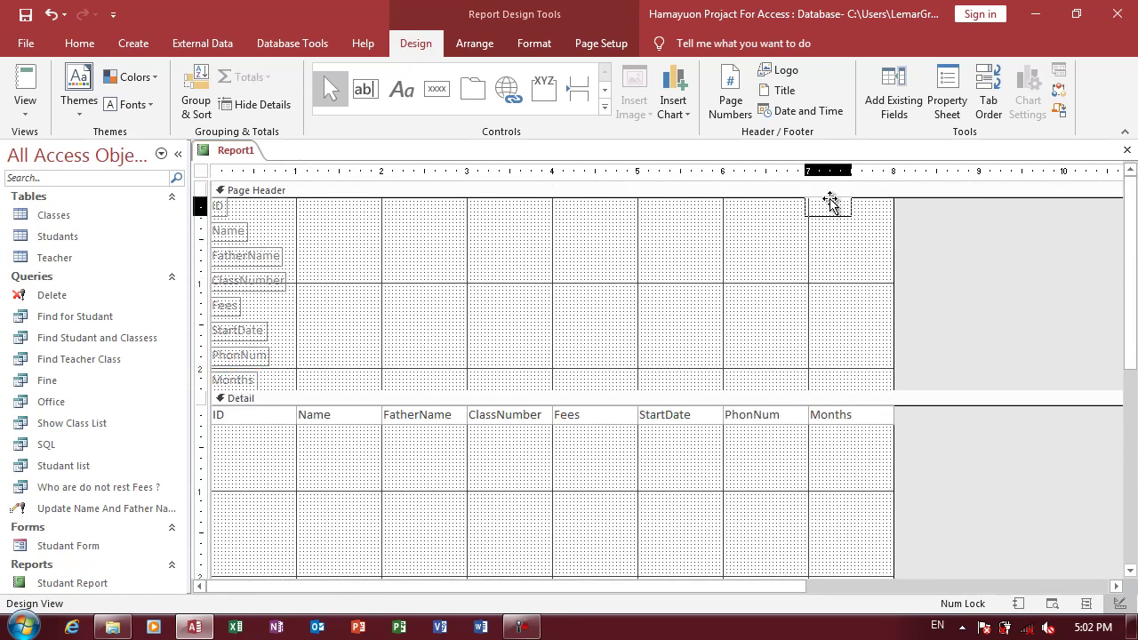
# - Place the Months, PhonNum, StartDate, Fees, ClassNumber, FatherName and Name labels above their fields
pyautogui.moveTo(830, 203); pyautogui.dragTo(831, 203)
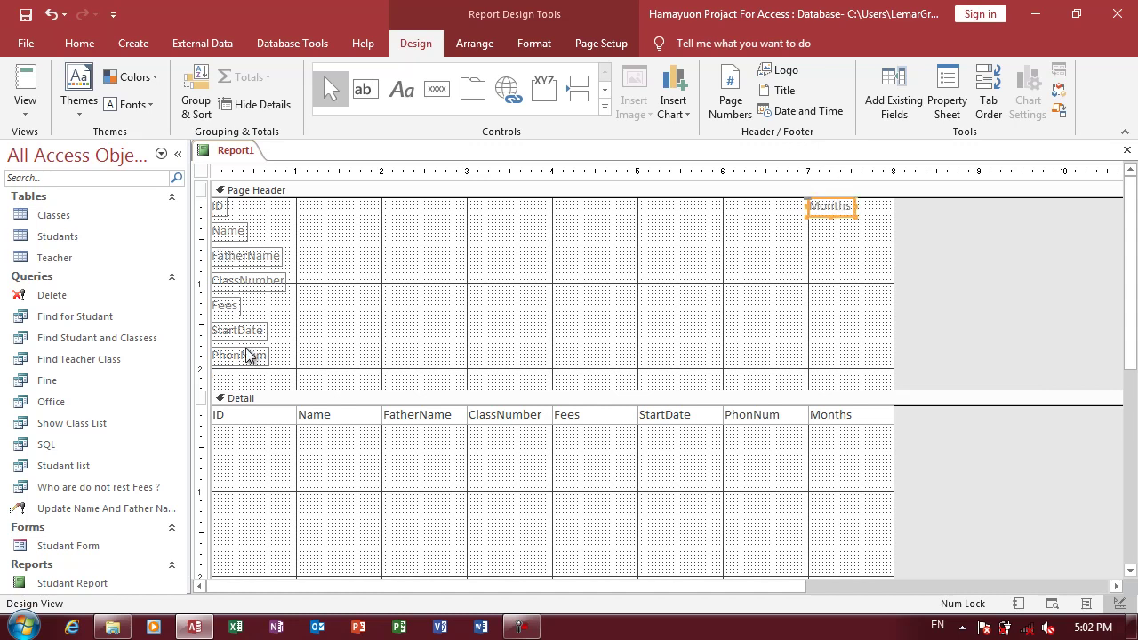
pyautogui.moveTo(249, 356); pyautogui.dragTo(758, 184)
pyautogui.moveTo(254, 331)
pyautogui.mouseDown()
pyautogui.moveTo(649, 245)
pyautogui.moveTo(674, 207)
pyautogui.mouseUp()
pyautogui.moveTo(210, 310); pyautogui.dragTo(560, 210)
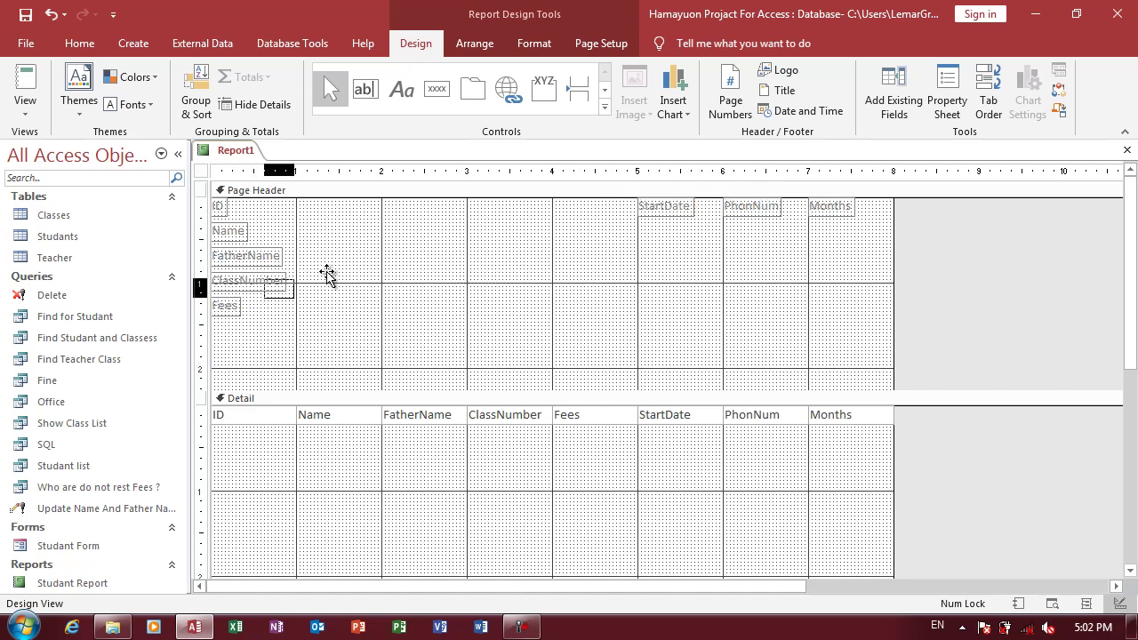
pyautogui.moveTo(234, 279); pyautogui.dragTo(491, 202)
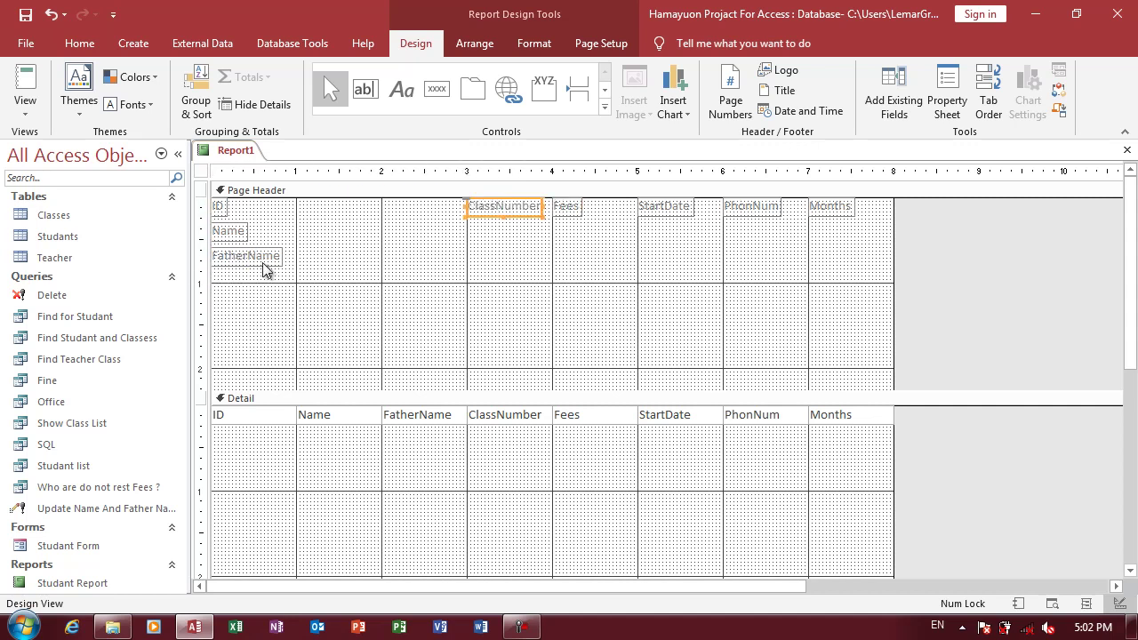
pyautogui.moveTo(270, 267); pyautogui.dragTo(425, 208)
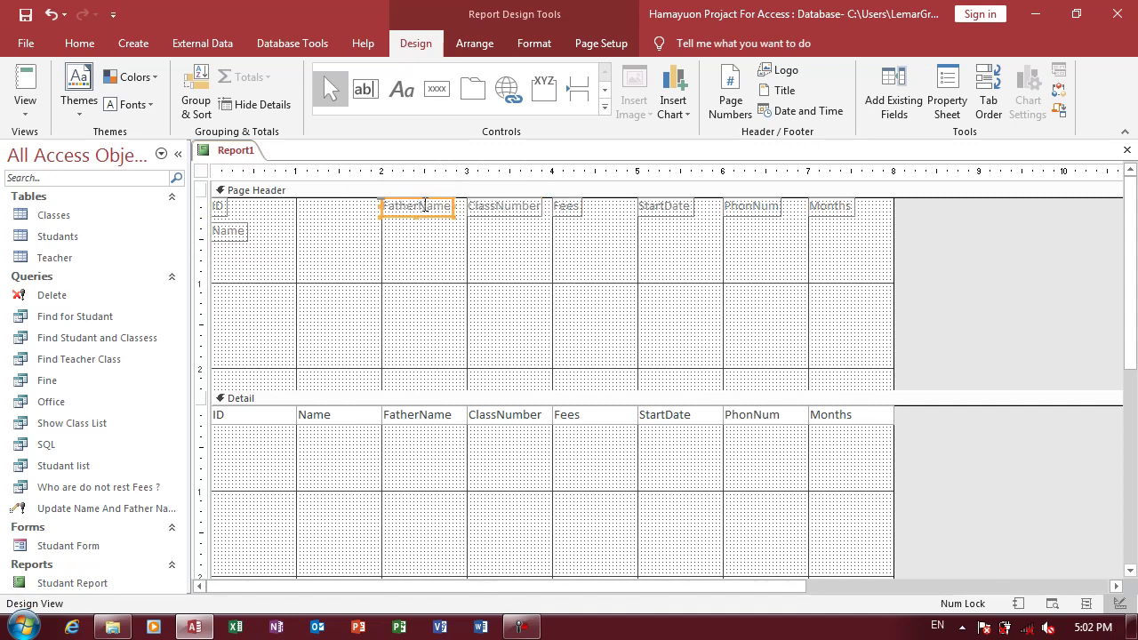
pyautogui.moveTo(229, 231); pyautogui.dragTo(303, 199)
pyautogui.click(39, 120)
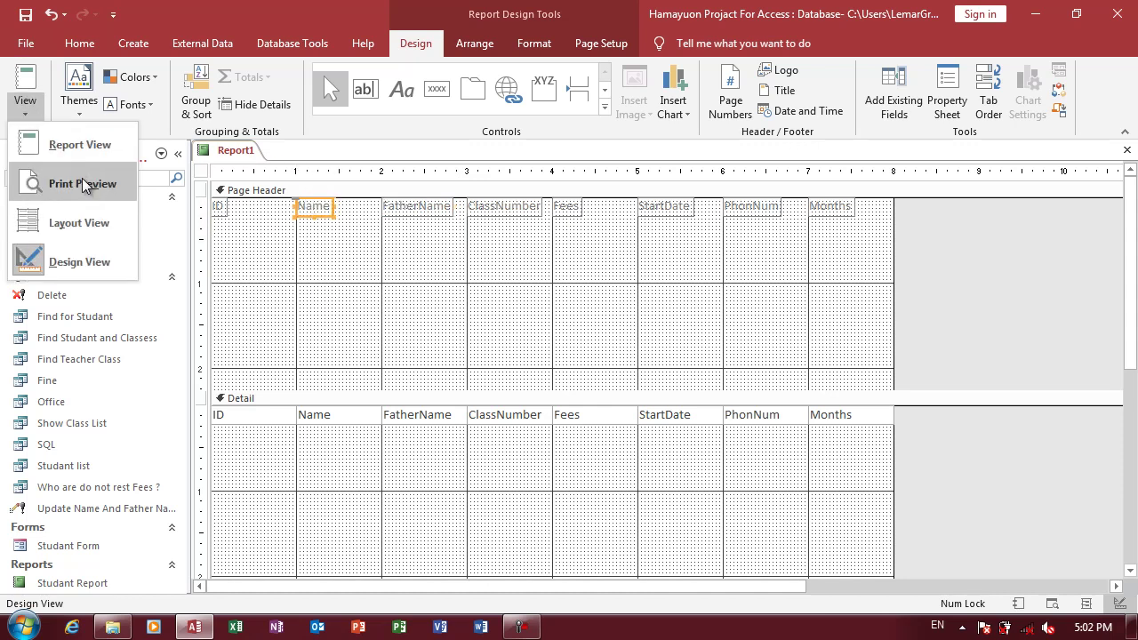
pyautogui.click(84, 183)
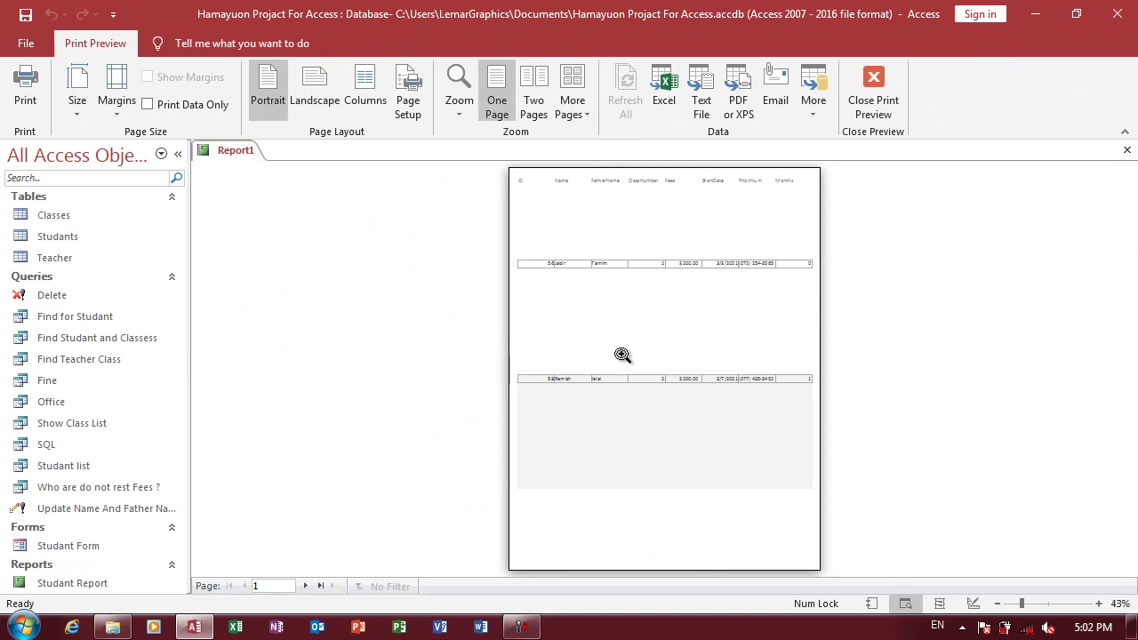
pyautogui.click(659, 317)
pyautogui.scroll(3, 737, 275)
pyautogui.scroll(-3, 732, 285)
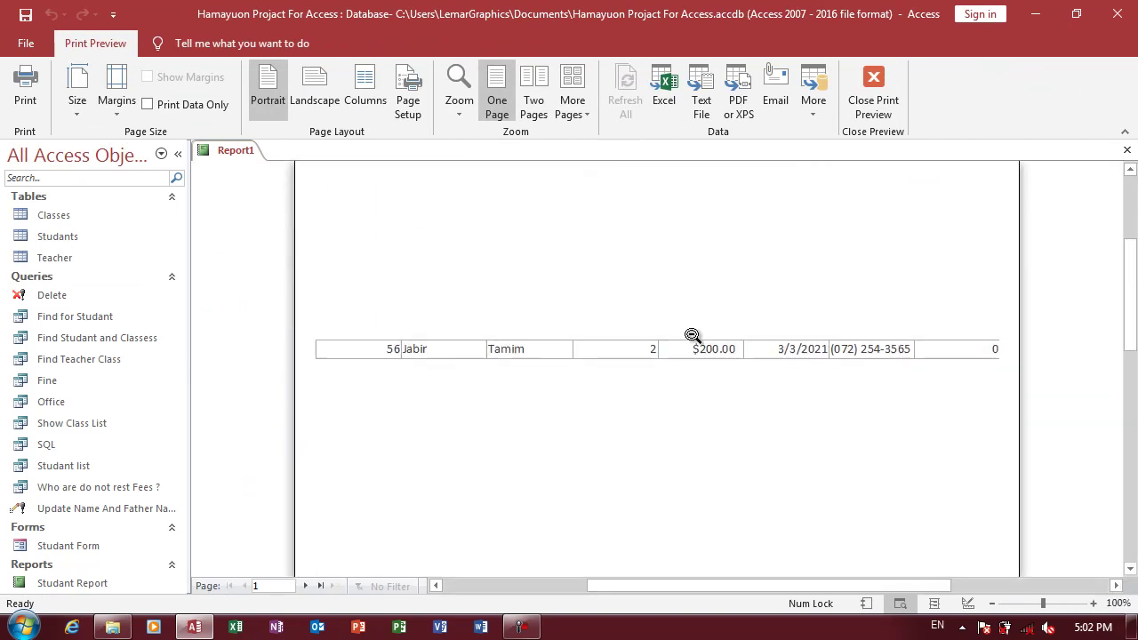
pyautogui.scroll(3, 691, 341)
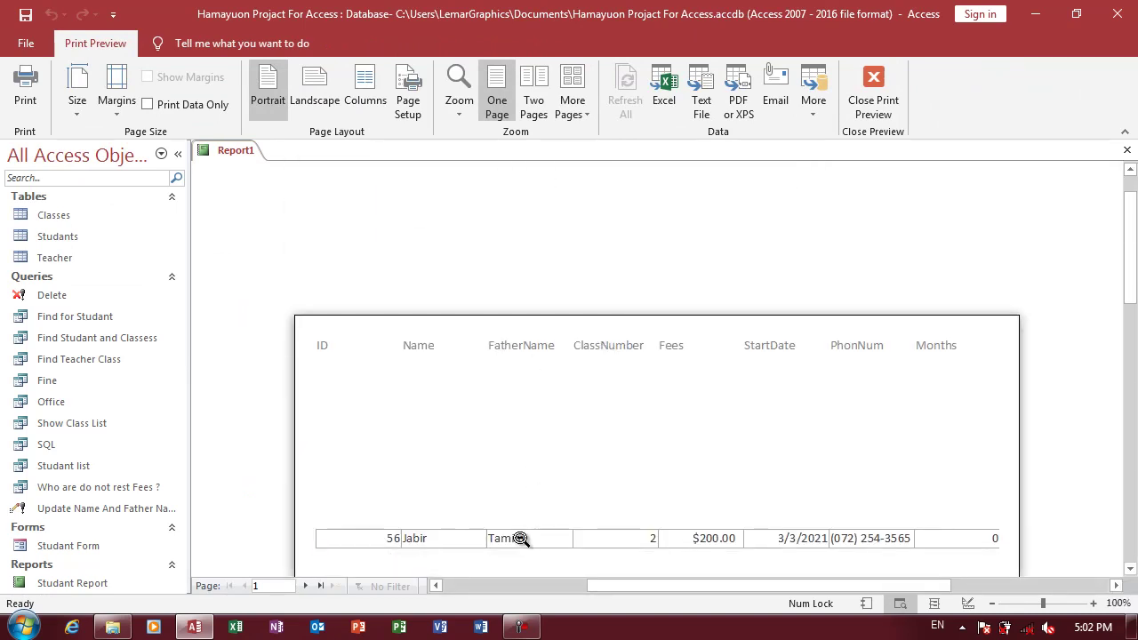
pyautogui.rightClick(523, 406)
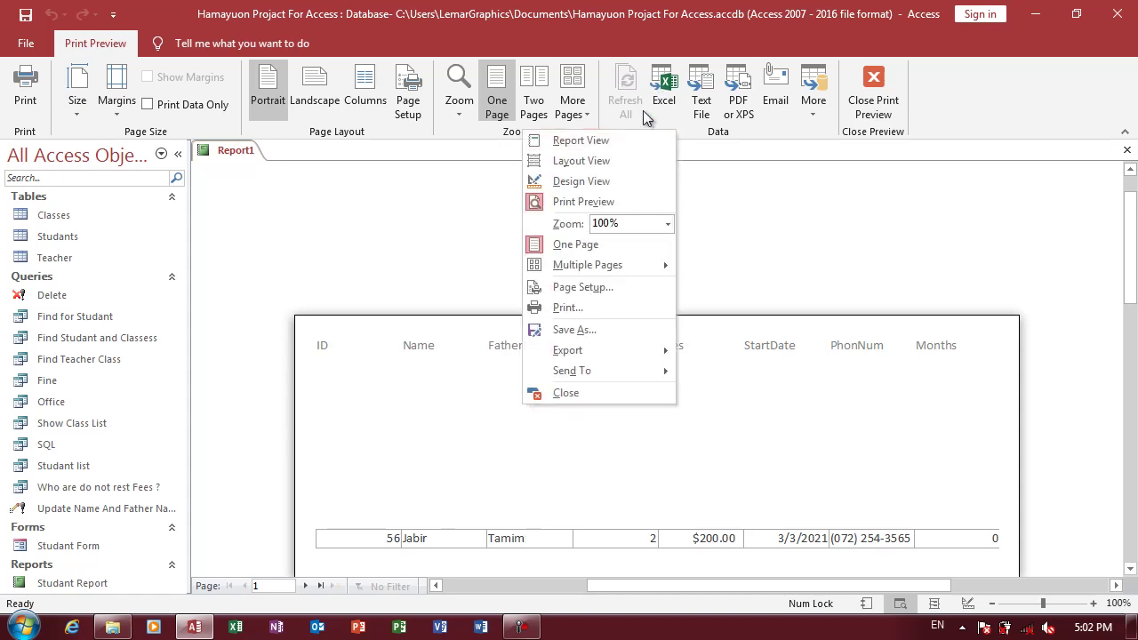
pyautogui.click(580, 182)
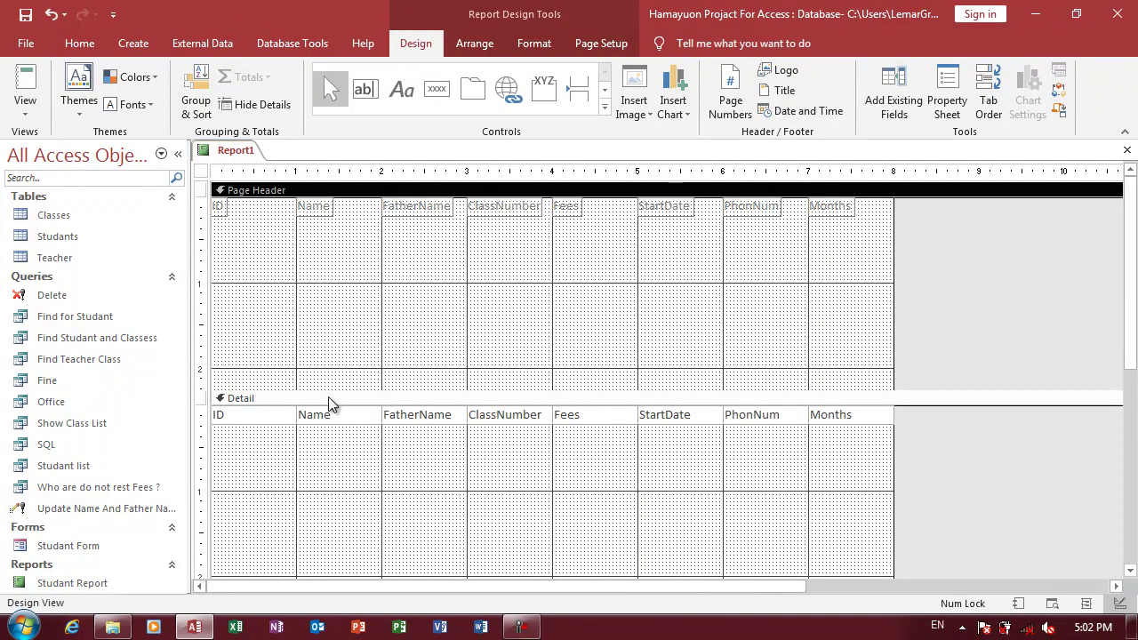
# - Shrink the Page Header to one row of labels and view the report's data
pyautogui.moveTo(330, 396); pyautogui.dragTo(334, 216)
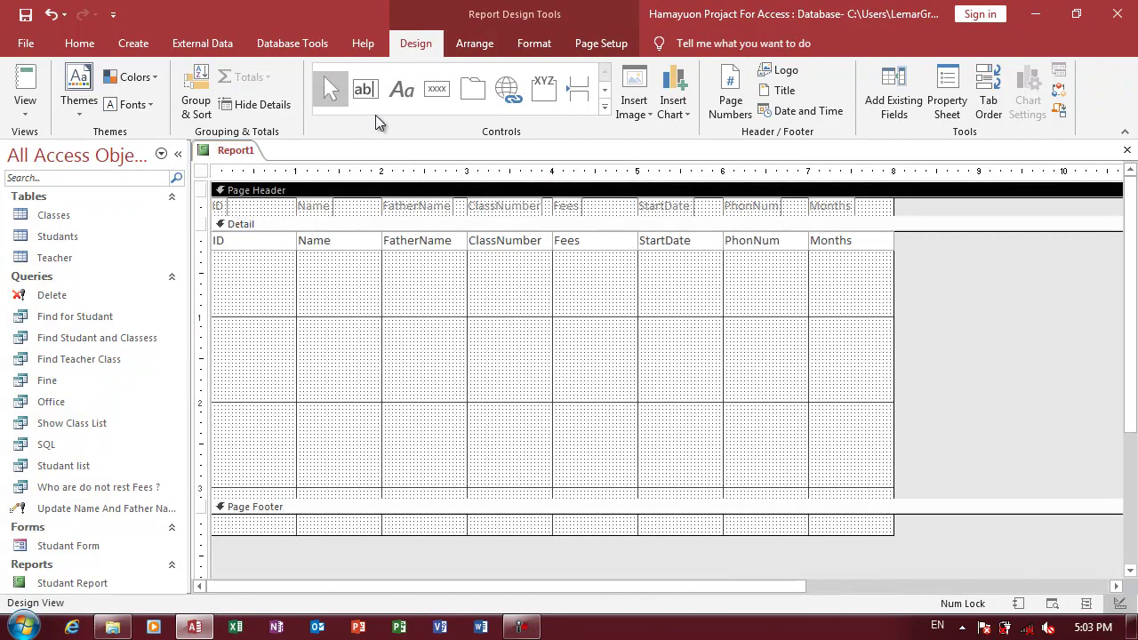
pyautogui.click(23, 80)
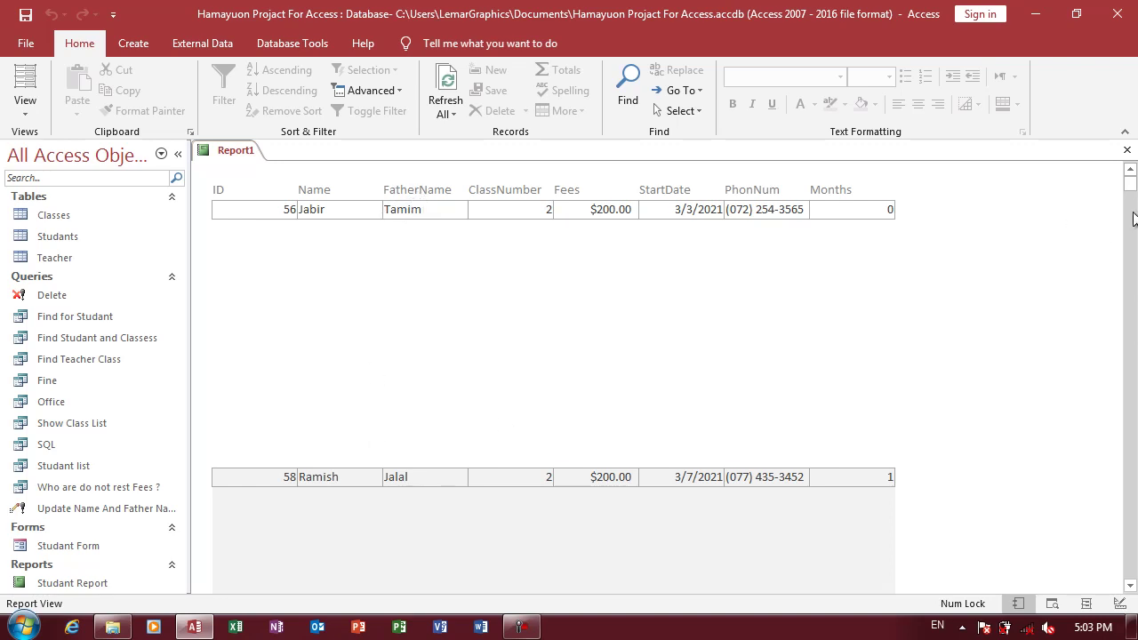
pyautogui.scroll(-3, 1135, 218)
pyautogui.scroll(3, 1093, 209)
# - Back in Design View, pull the Page Footer up to fit Detail to one row, then view the records
pyautogui.rightClick(947, 236)
pyautogui.click(984, 283)
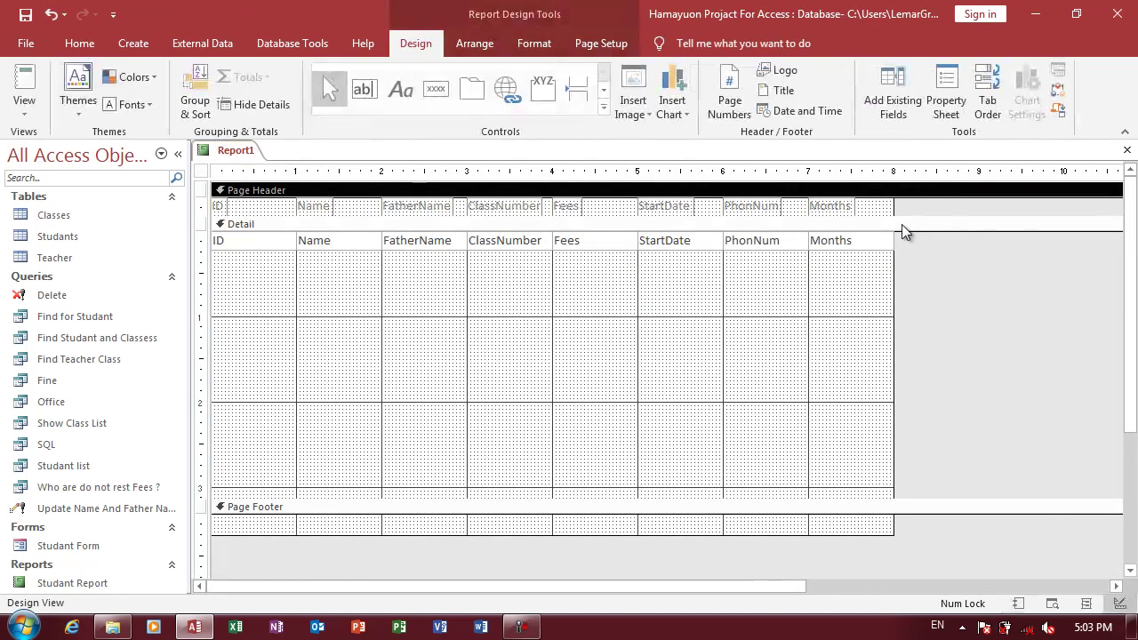
pyautogui.click(440, 229)
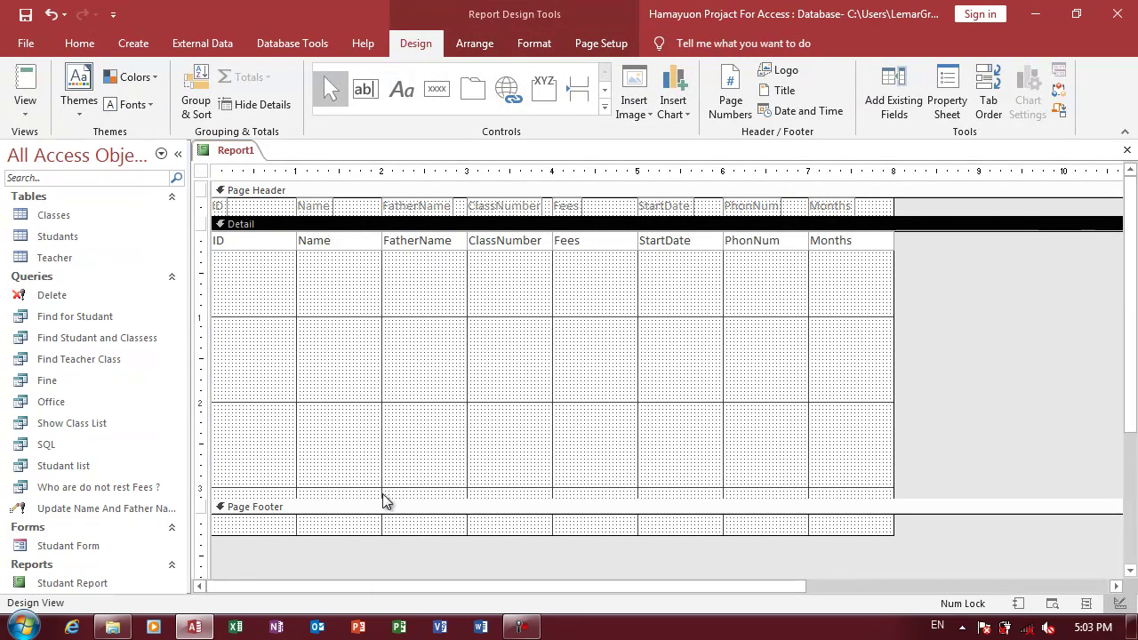
pyautogui.click(458, 505)
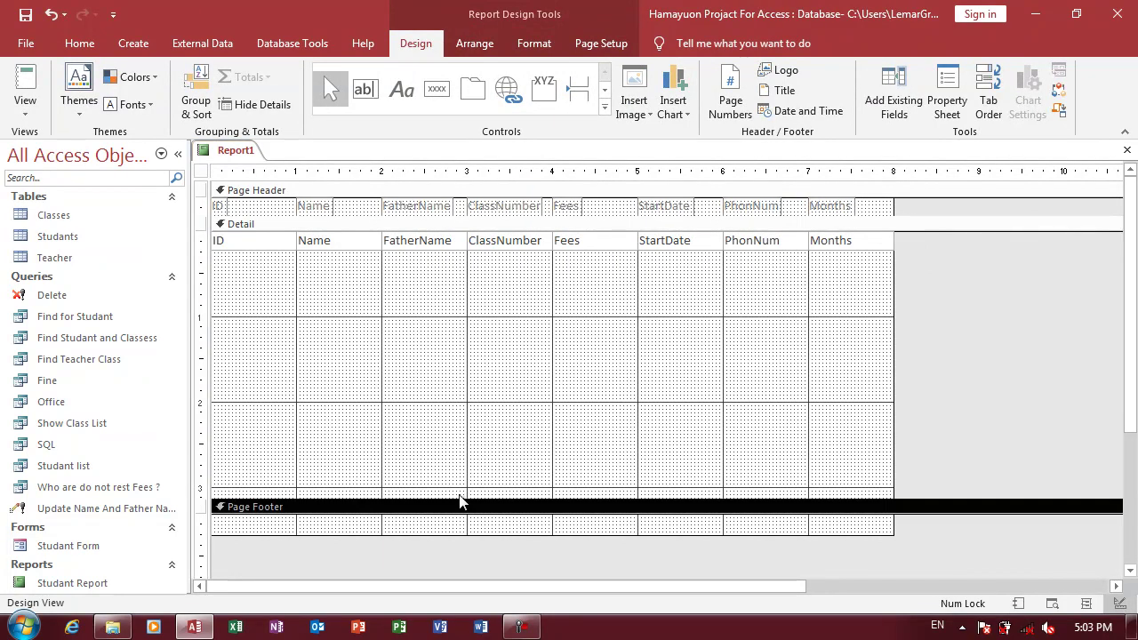
pyautogui.moveTo(458, 496); pyautogui.dragTo(473, 256)
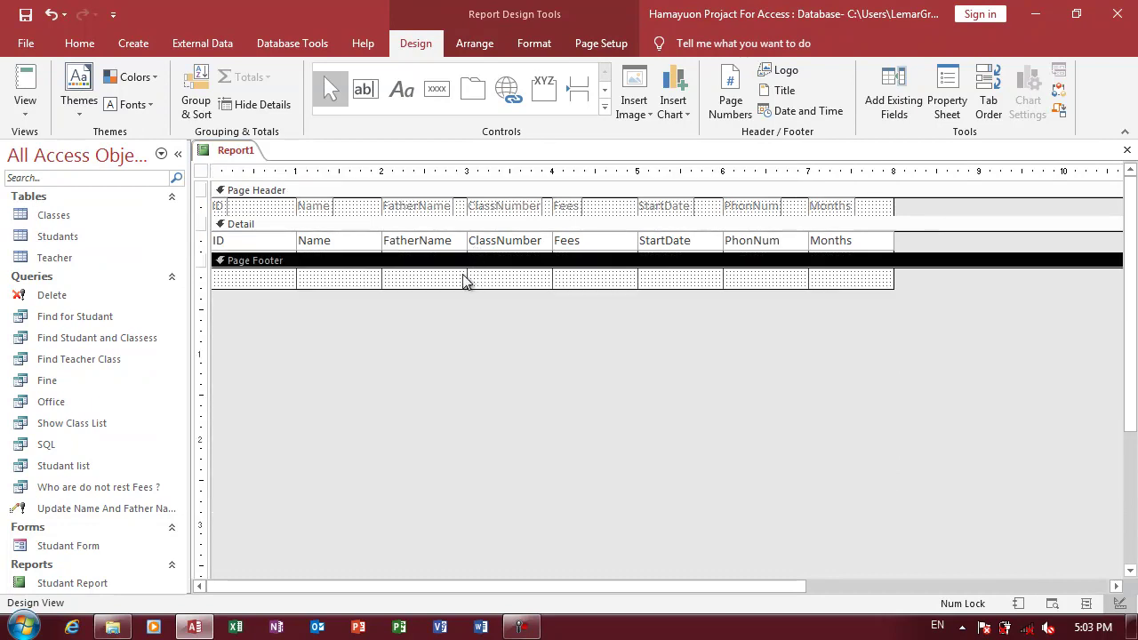
pyautogui.click(25, 88)
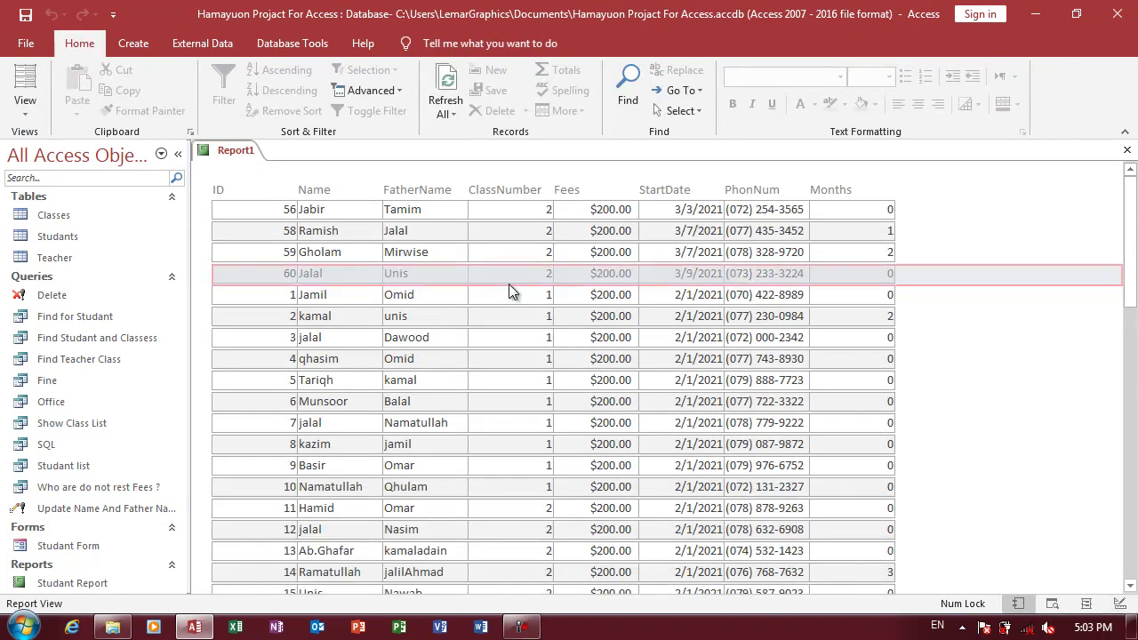
# - Scroll the records, then check the report in Print Preview, zooming out to the whole page and back in
pyautogui.scroll(-5, 1069, 237)
pyautogui.scroll(-5, 1069, 237)
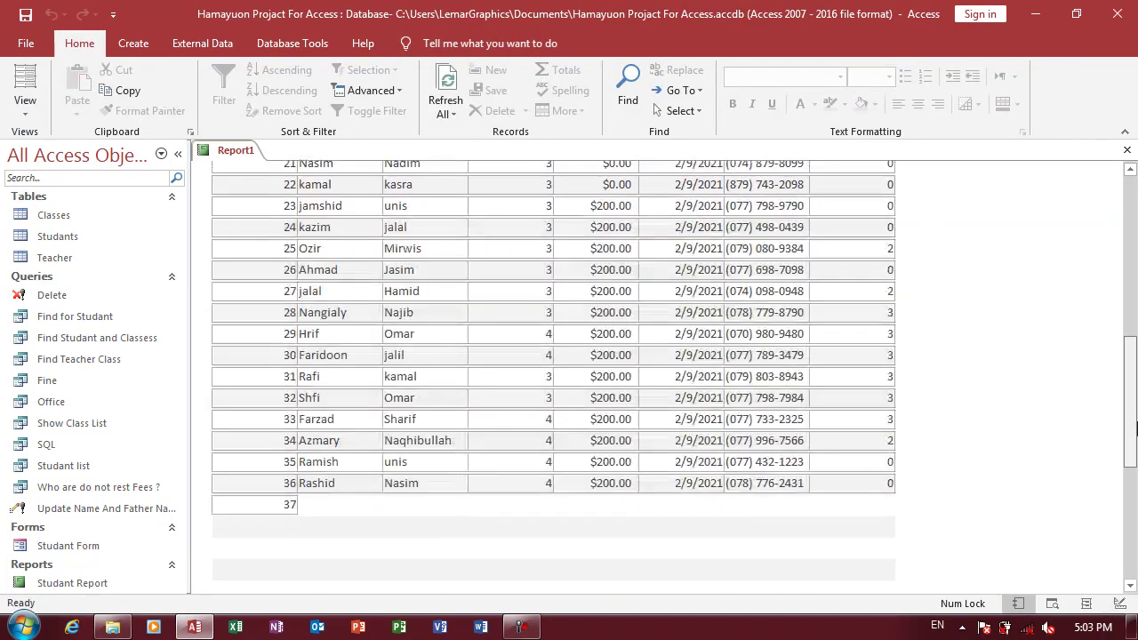
pyautogui.scroll(-5, 1069, 237)
pyautogui.scroll(15, 370, 192)
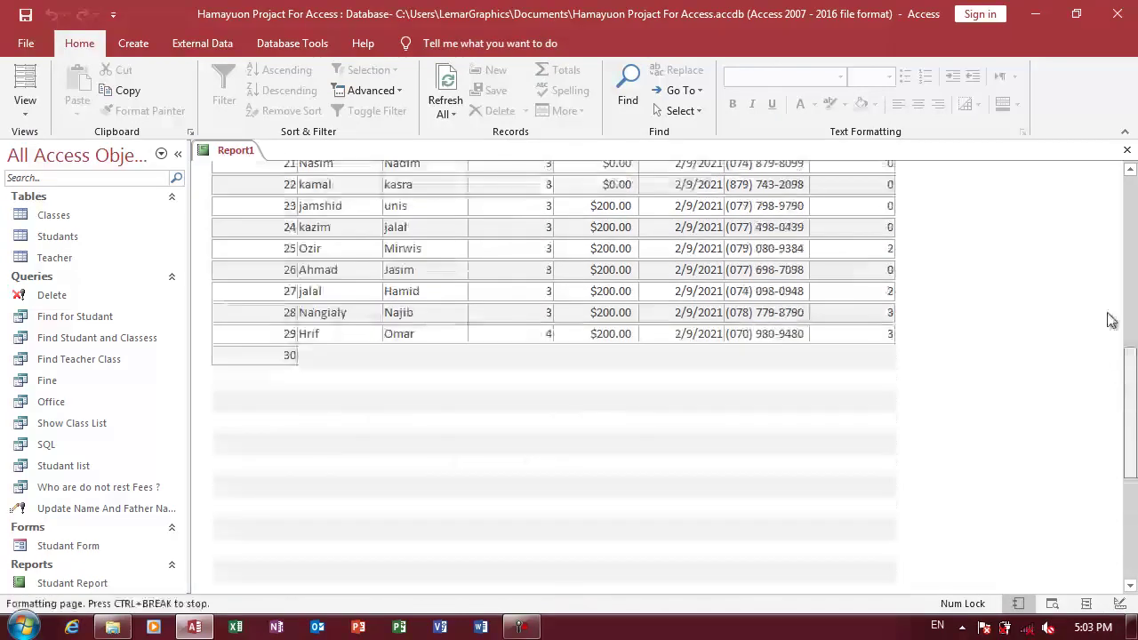
pyautogui.click(27, 113)
pyautogui.click(57, 180)
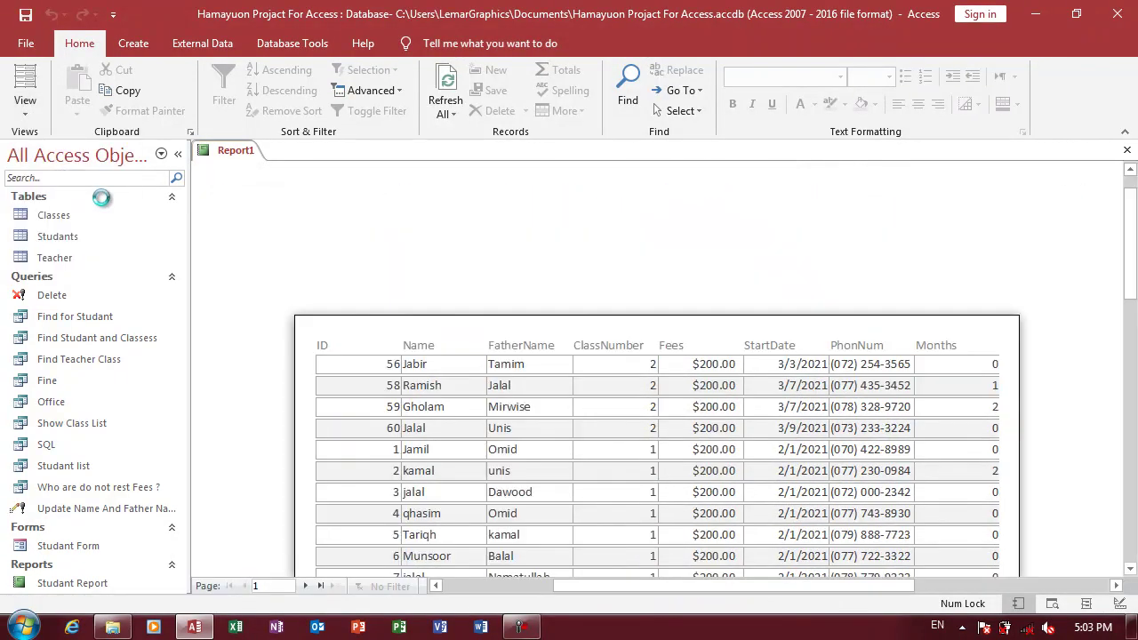
pyautogui.click(575, 353)
pyautogui.click(670, 203)
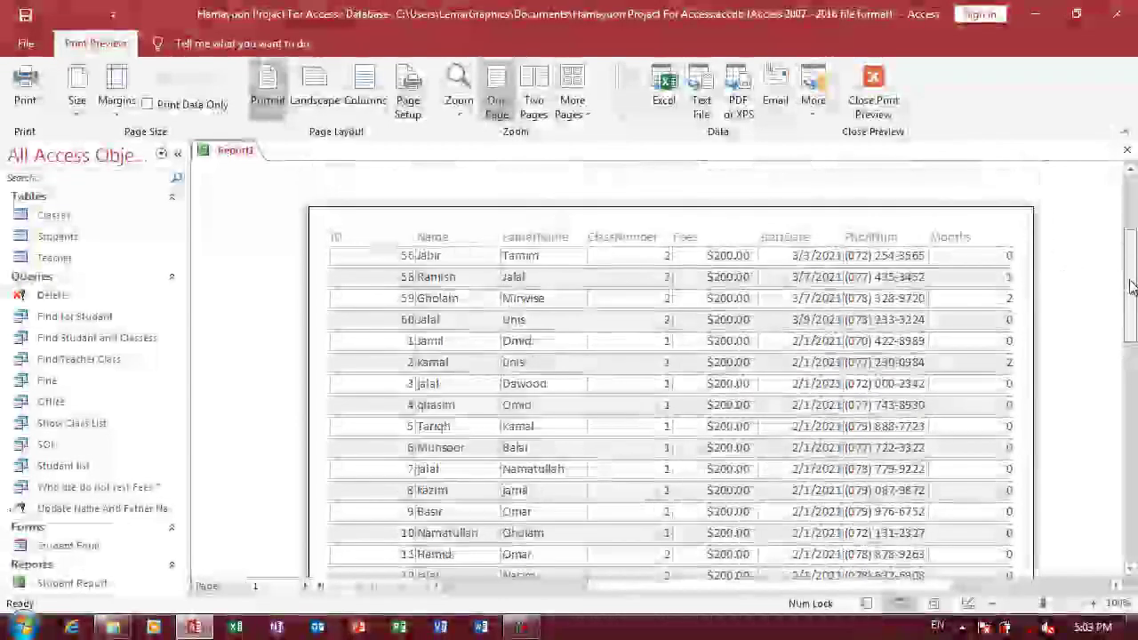
pyautogui.scroll(3, 990, 315)
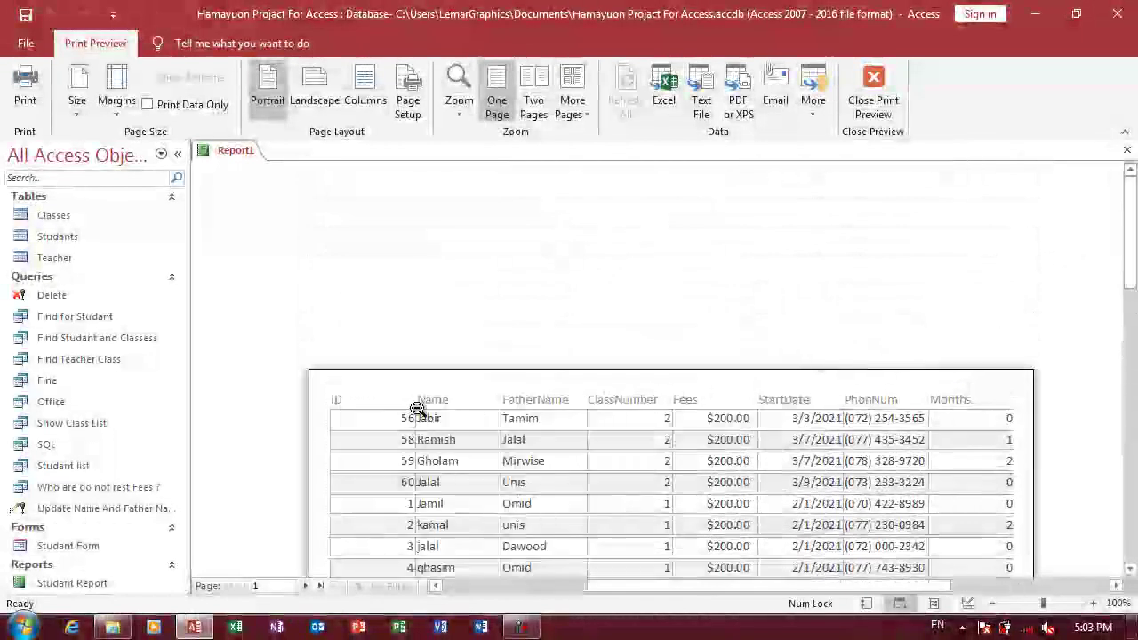
# - Return Report1 to Design View and select the Page Header section
pyautogui.rightClick(643, 413)
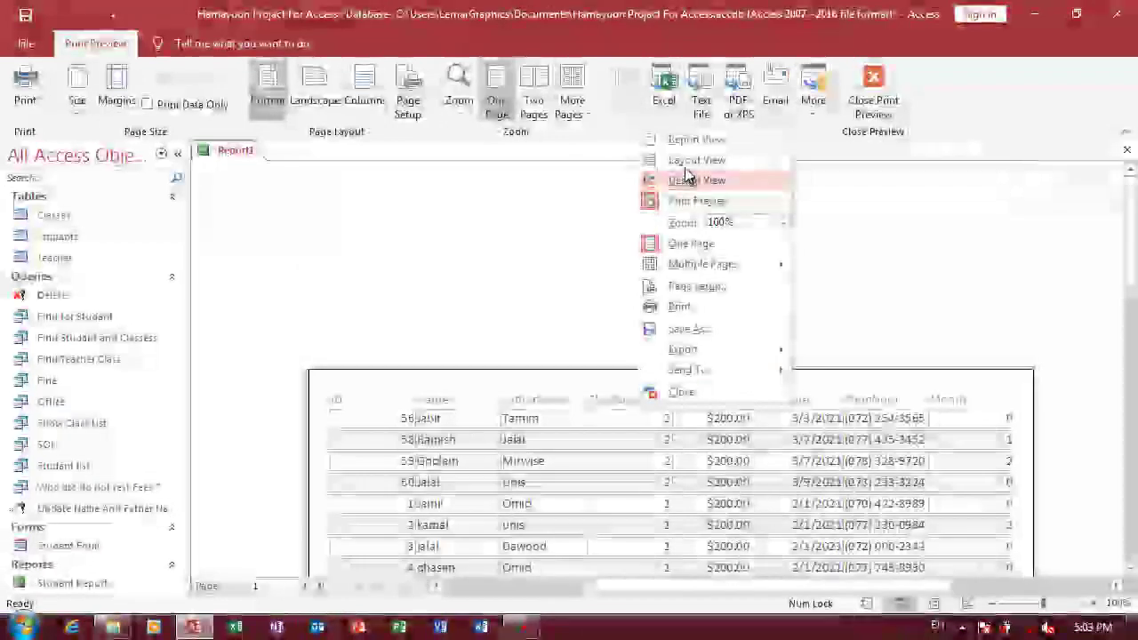
pyautogui.click(686, 173)
pyautogui.click(238, 194)
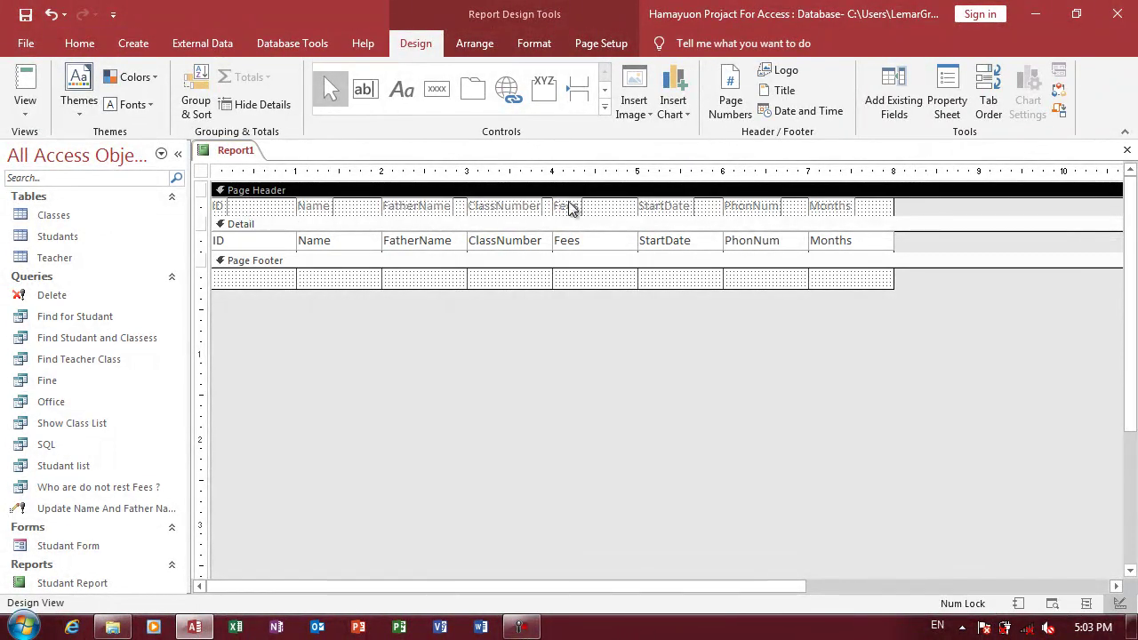
pyautogui.click(337, 226)
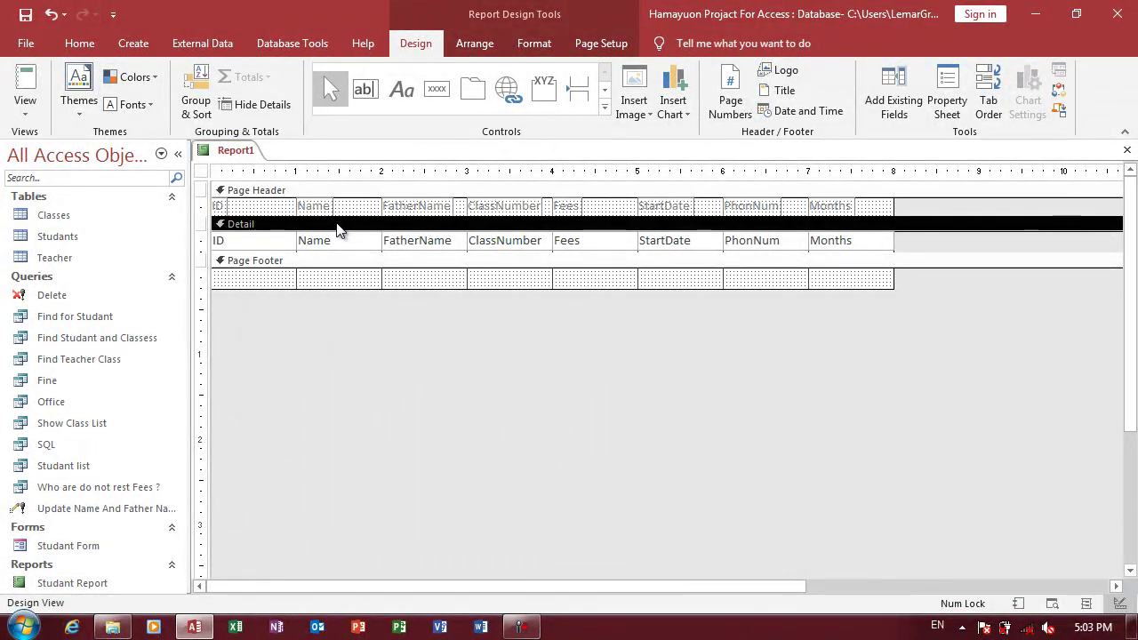
pyautogui.click(322, 191)
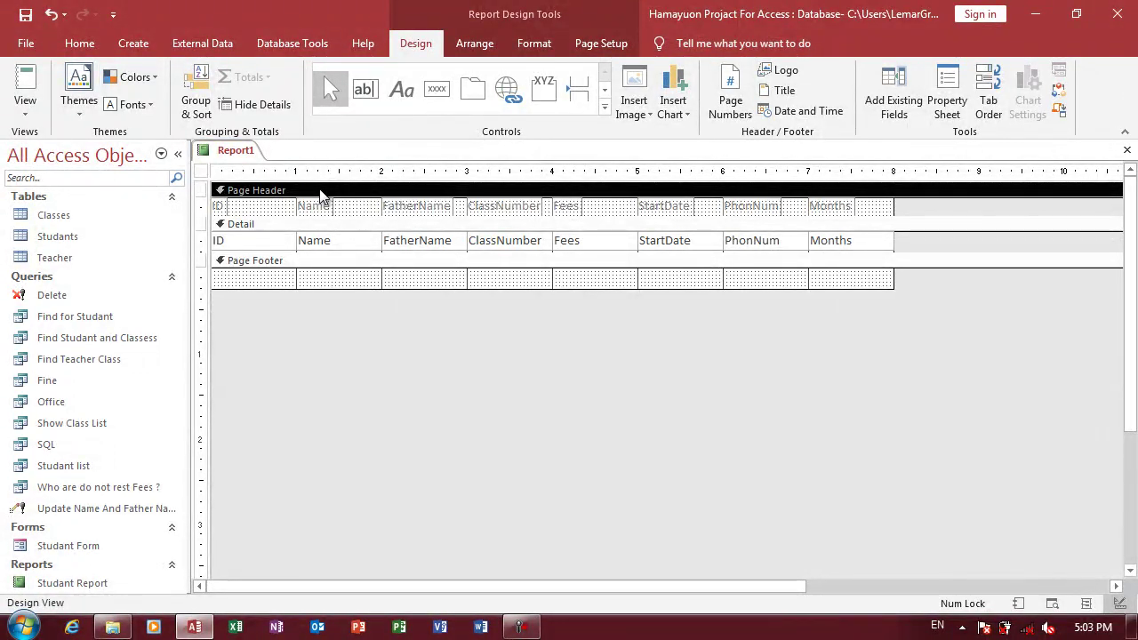
pyautogui.click(29, 117)
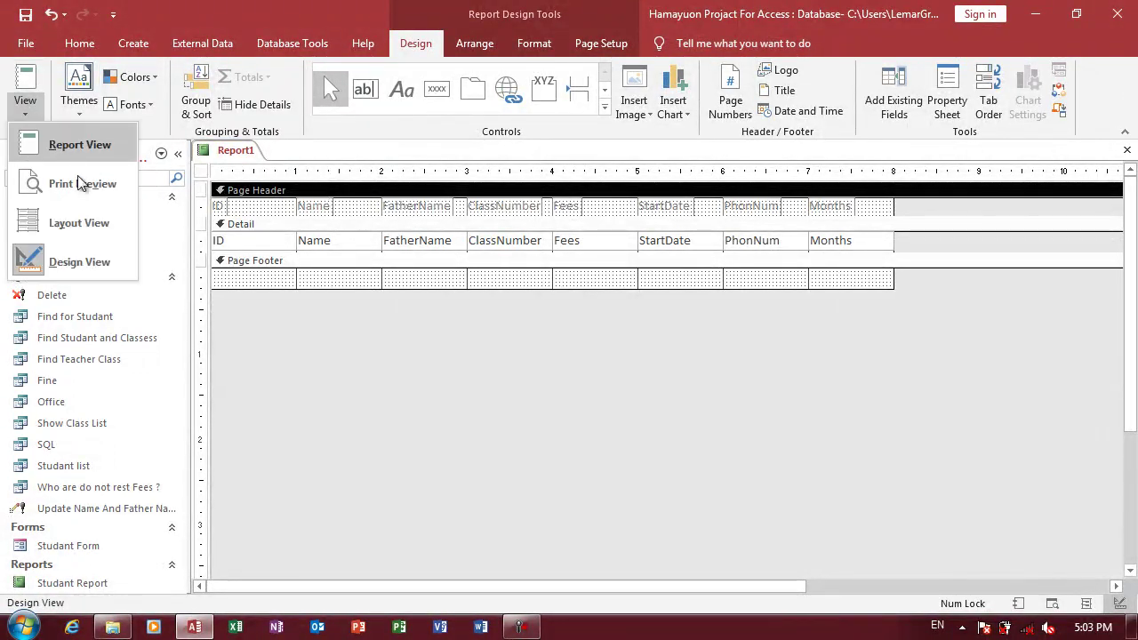
pyautogui.click(84, 183)
pyautogui.moveTo(1132, 247); pyautogui.dragTo(1125, 268)
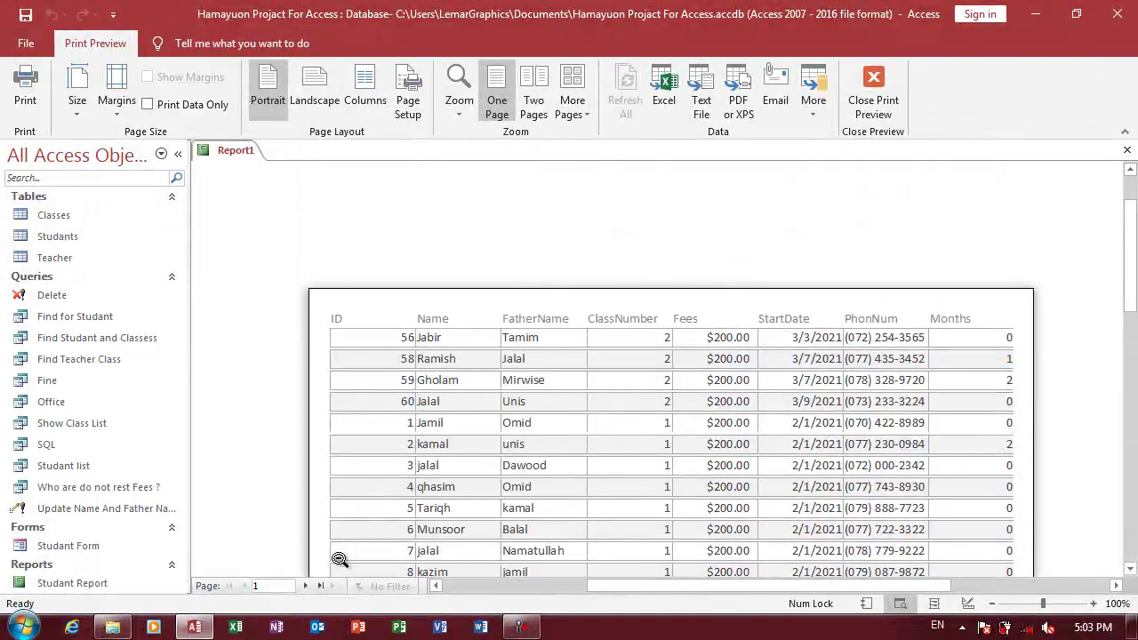
pyautogui.click(305, 586)
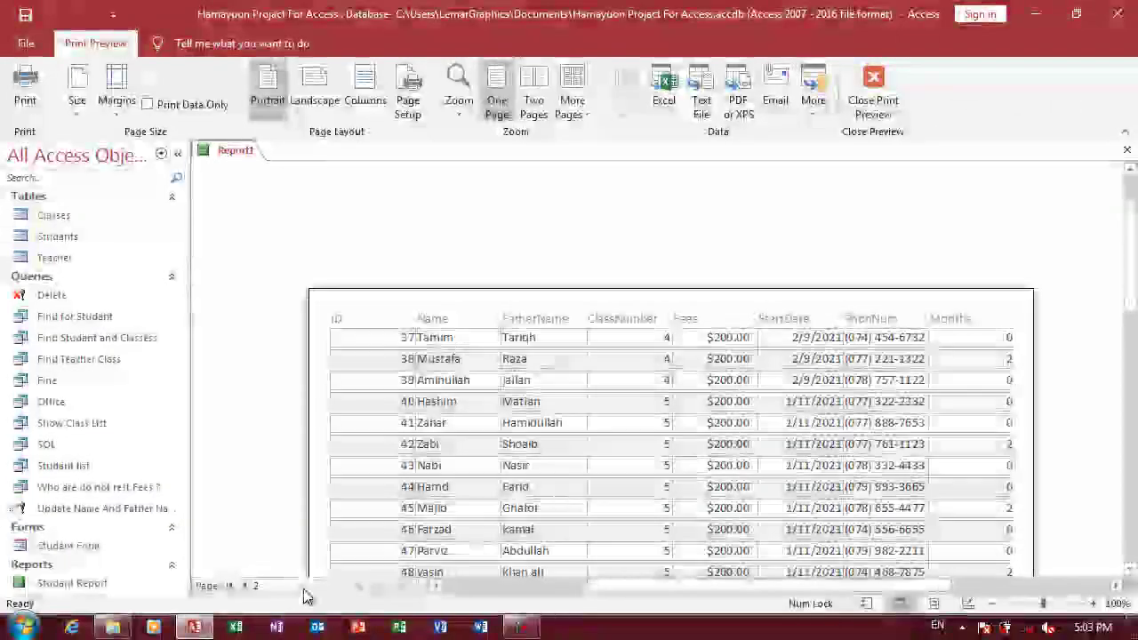
pyautogui.moveTo(1131, 258)
pyautogui.mouseDown()
pyautogui.moveTo(1134, 415)
pyautogui.moveTo(1130, 227)
pyautogui.mouseUp()
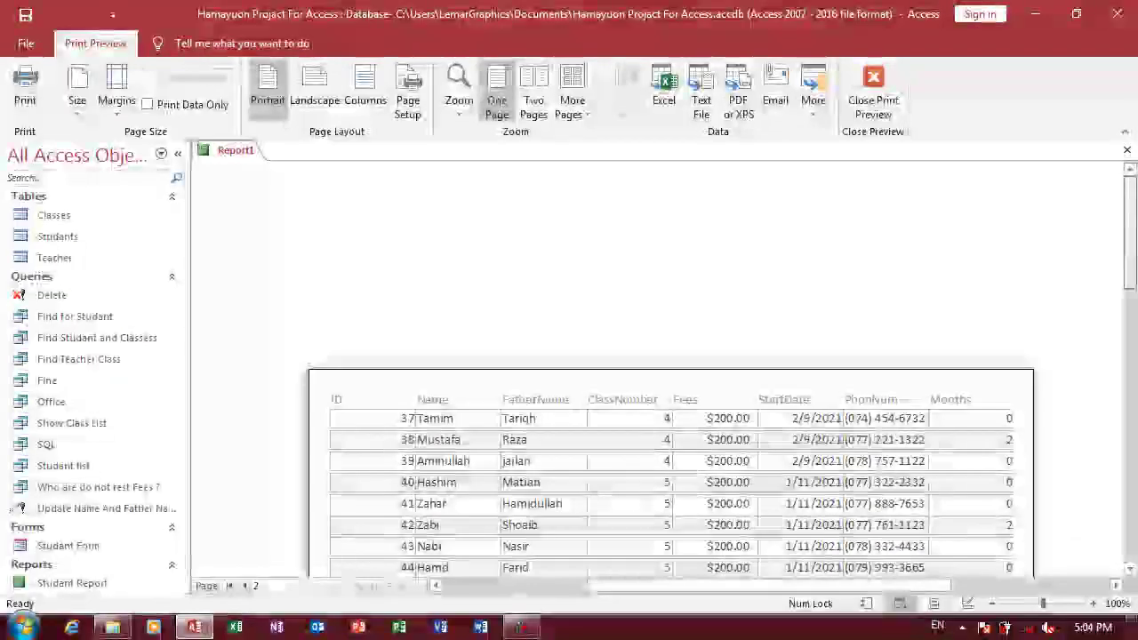
pyautogui.rightClick(762, 222)
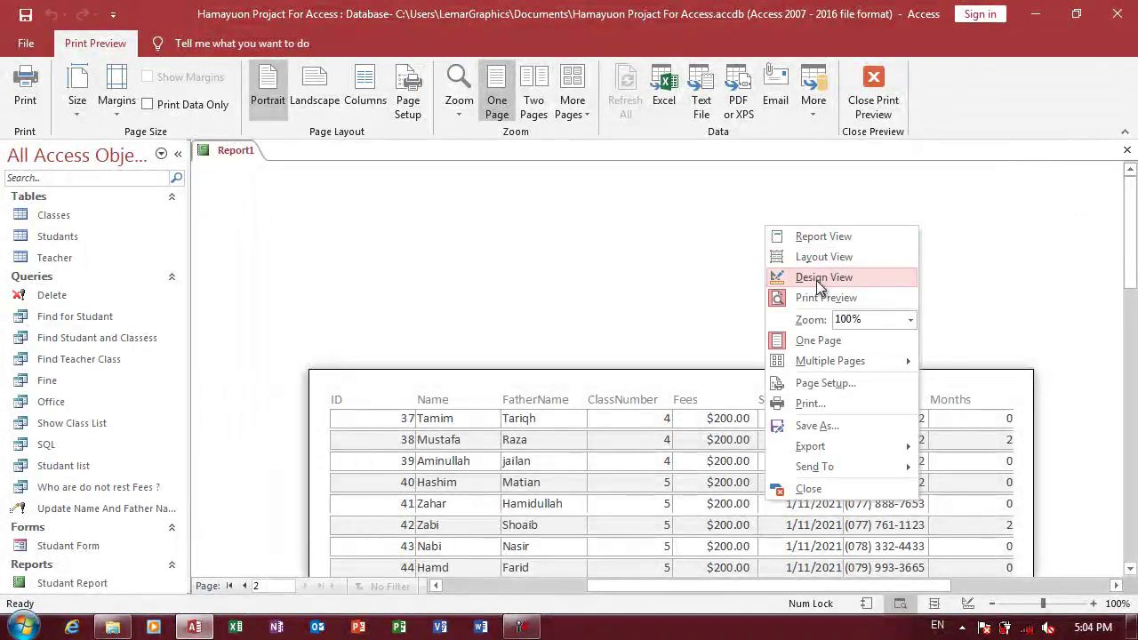
pyautogui.click(800, 272)
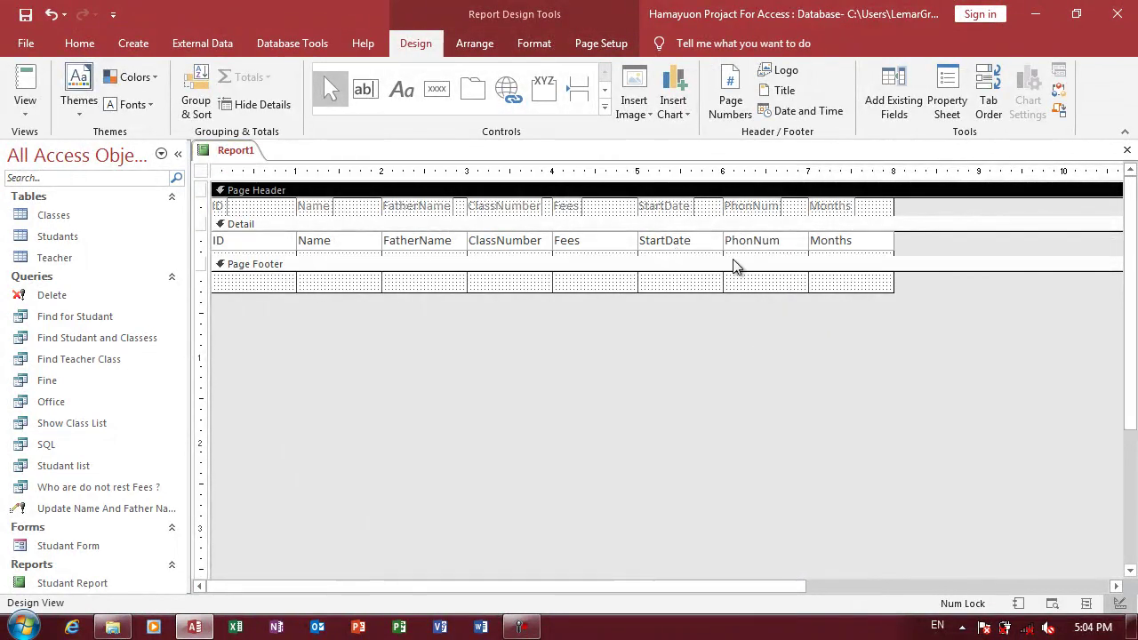
pyautogui.moveTo(920, 238); pyautogui.dragTo(262, 251)
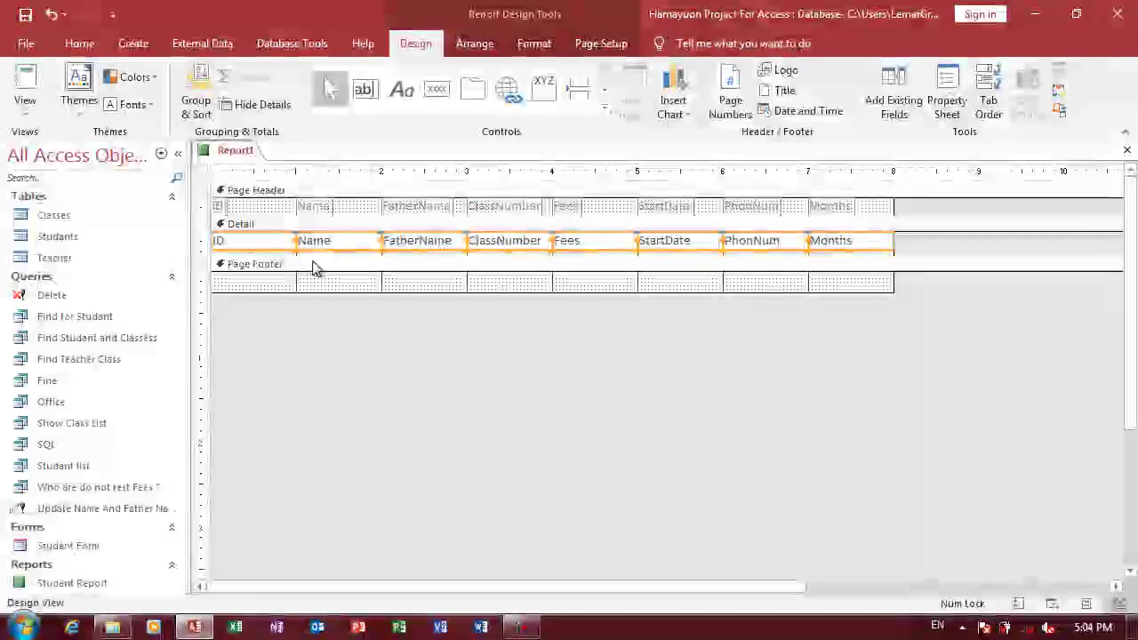
pyautogui.press('Down')
pyautogui.press('Down')
pyautogui.press('Down')
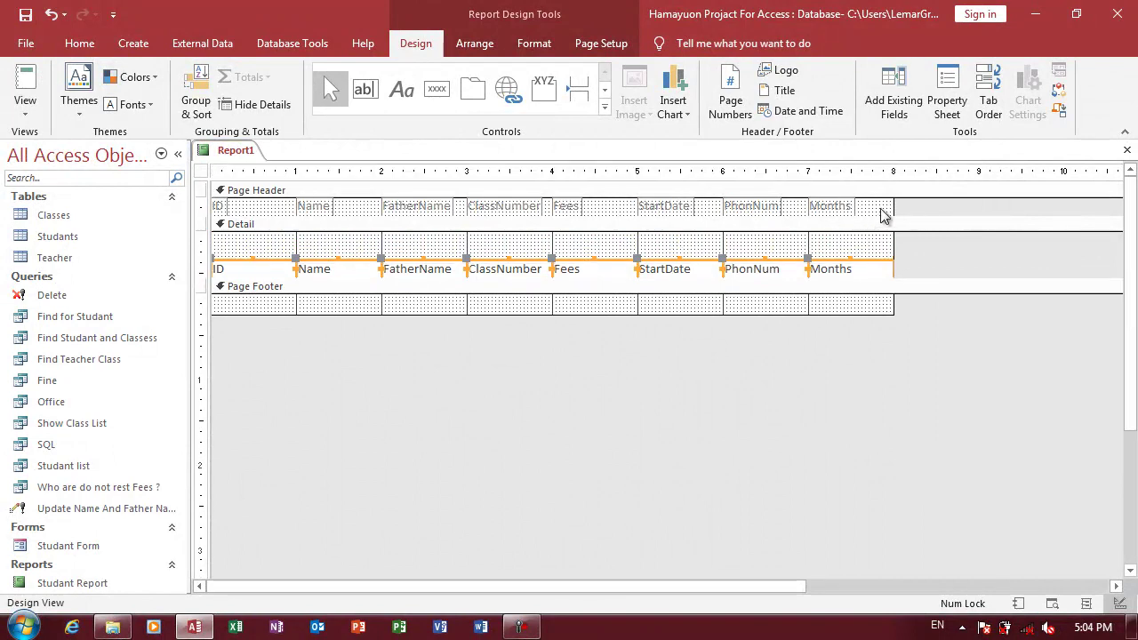
pyautogui.click(198, 208)
pyautogui.hotkey('ctrl', 'x')
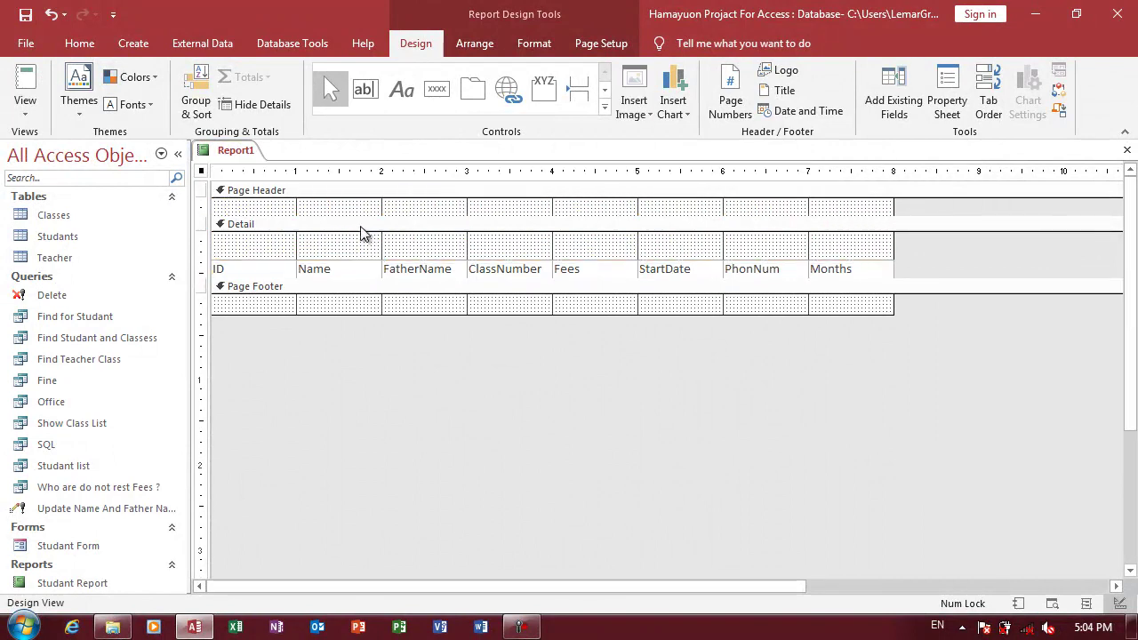
pyautogui.click(399, 242)
pyautogui.hotkey('ctrl', 'v')
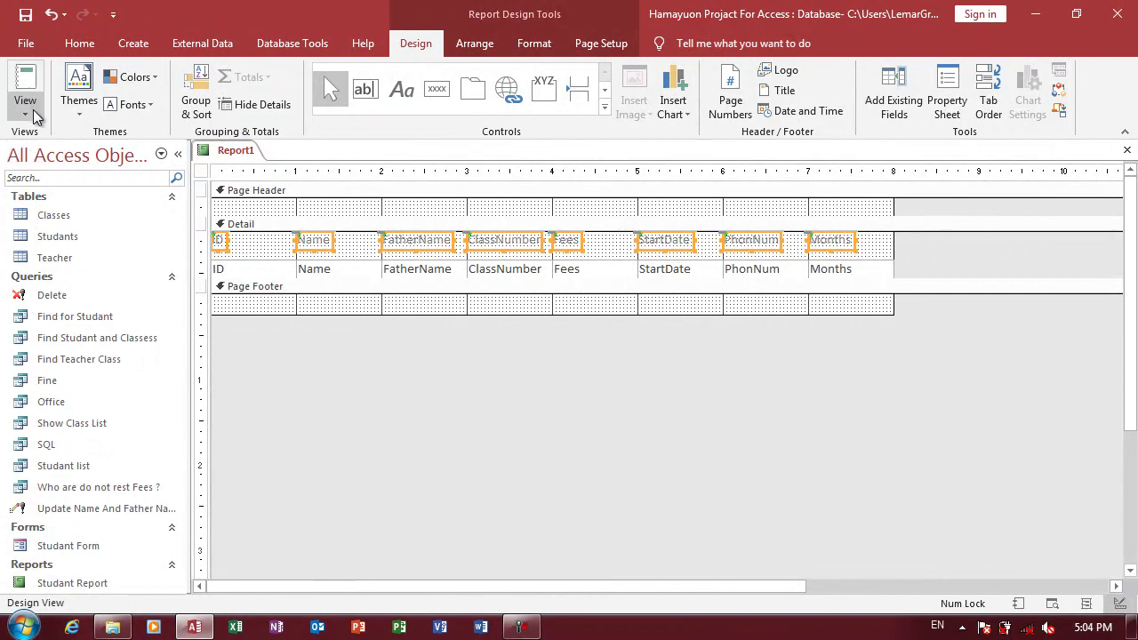
pyautogui.click(24, 109)
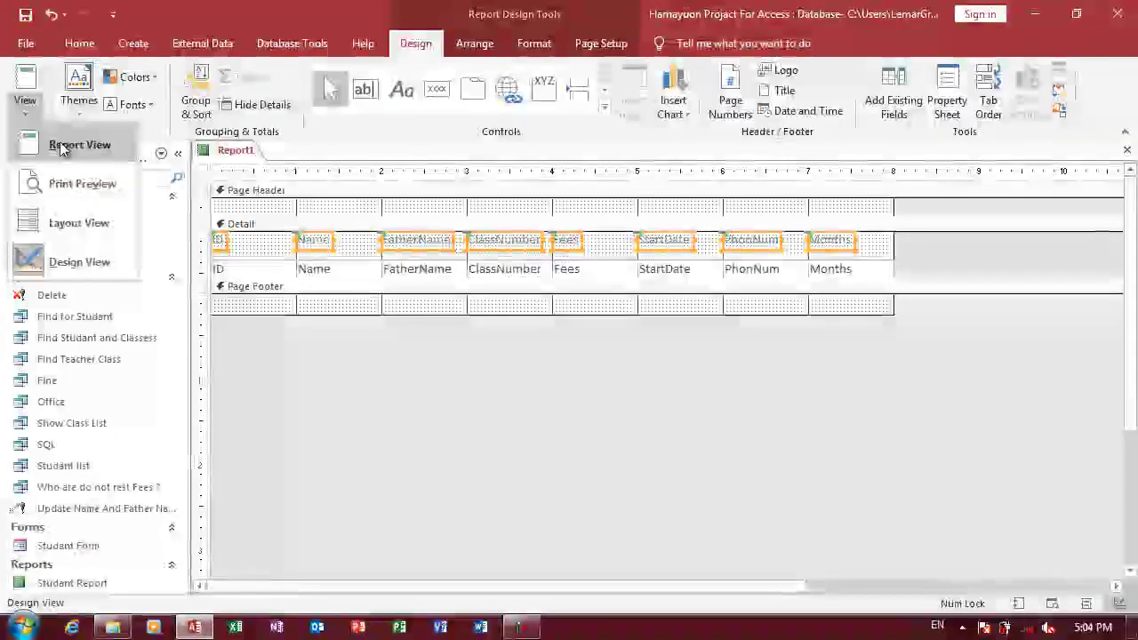
pyautogui.click(71, 183)
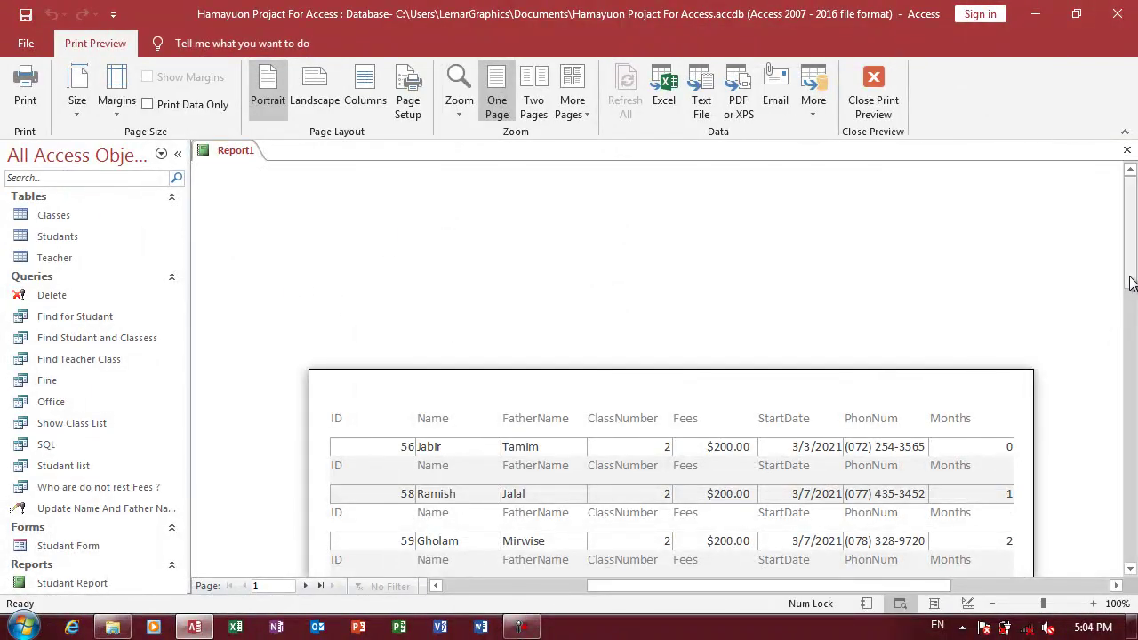
pyautogui.moveTo(1132, 276); pyautogui.dragTo(1132, 322)
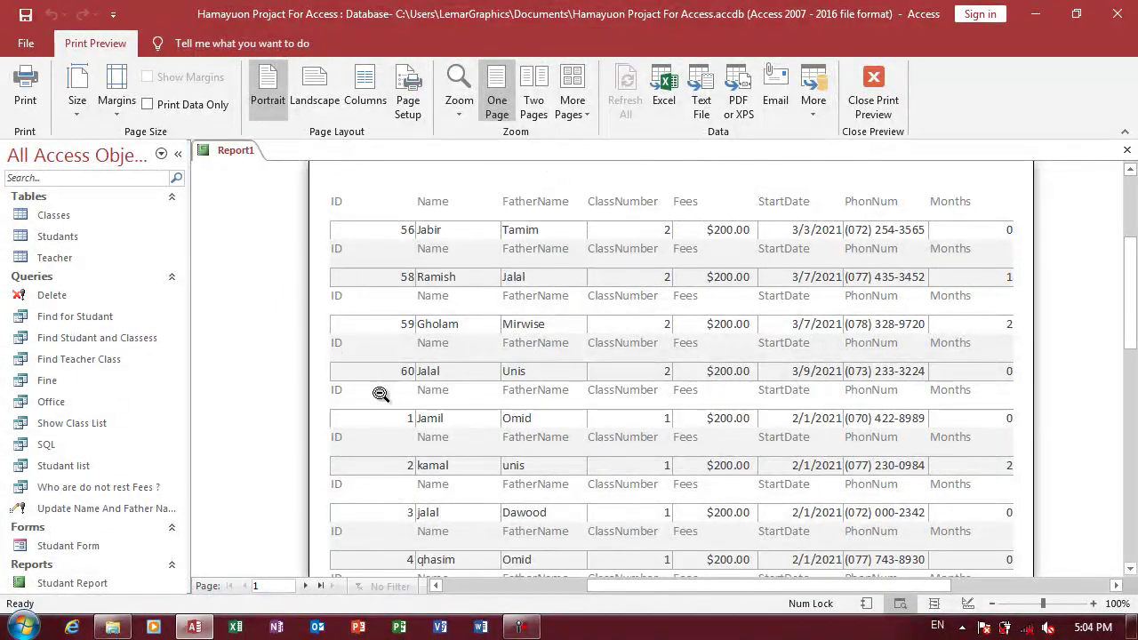
pyautogui.rightClick(1056, 294)
pyautogui.click(1060, 342)
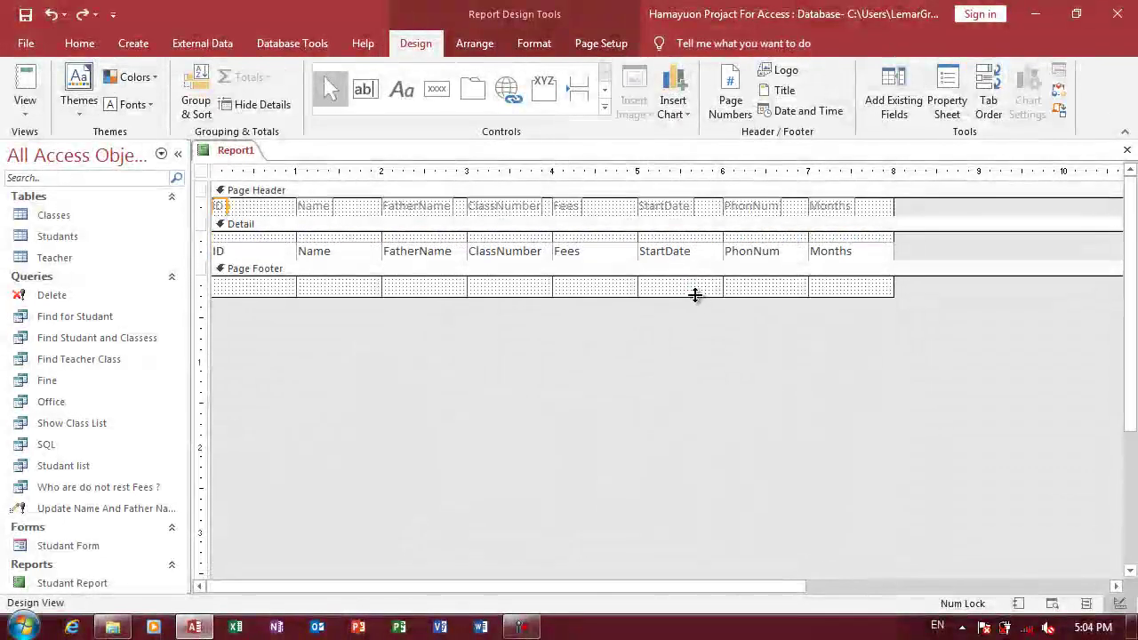
# - Select all Detail fields, set their outline to transparent and make them bold
pyautogui.moveTo(925, 256); pyautogui.dragTo(231, 262)
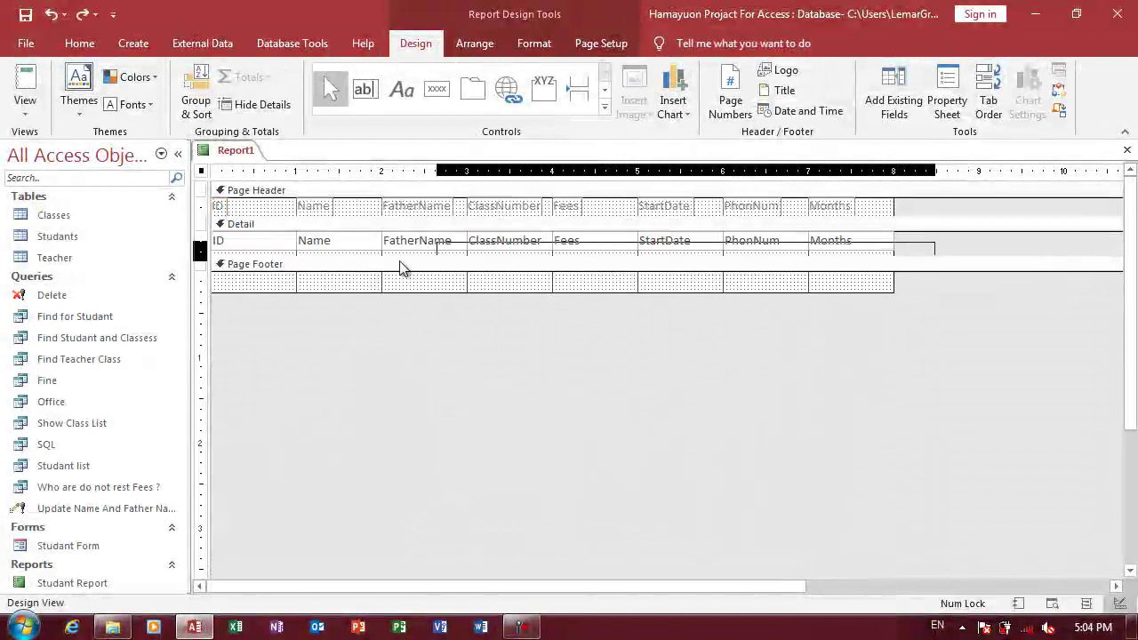
pyautogui.click(552, 41)
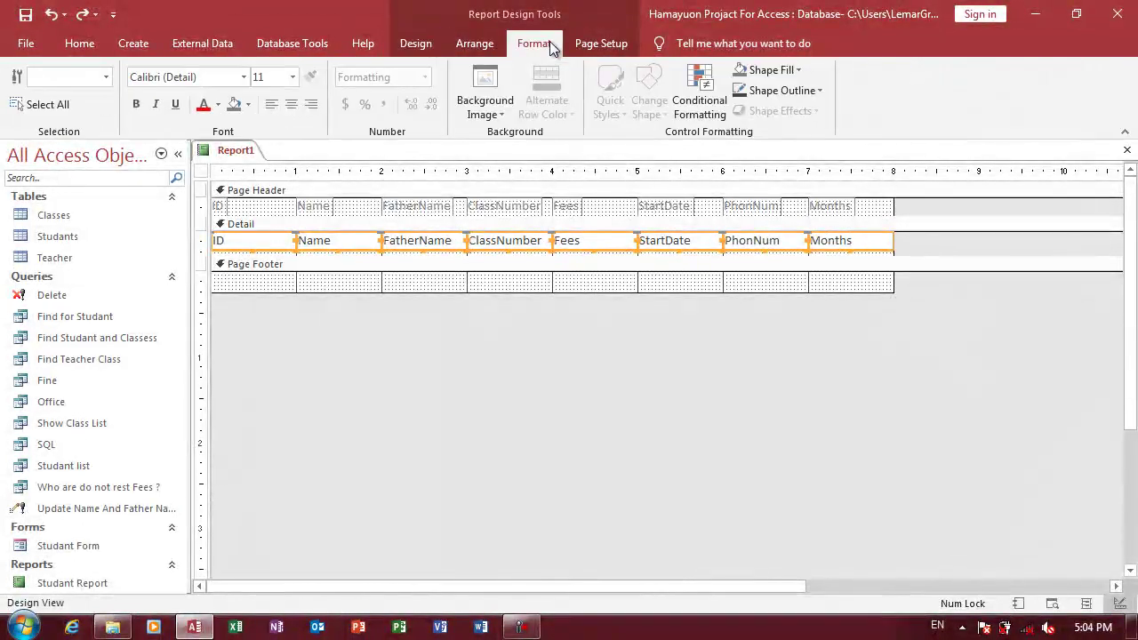
pyautogui.click(804, 91)
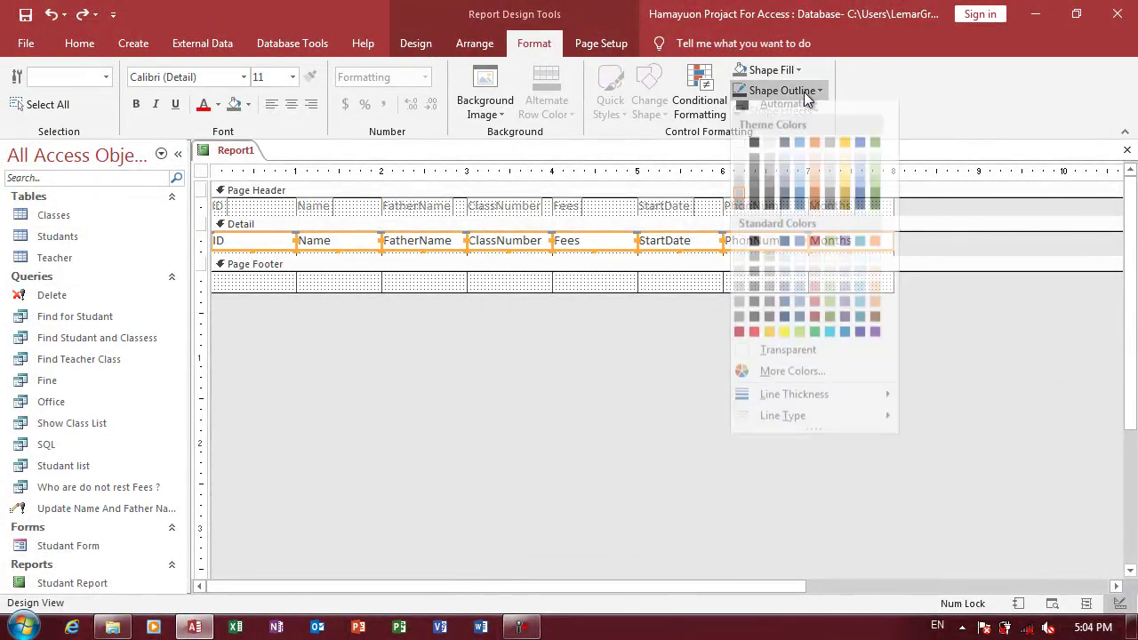
pyautogui.click(780, 360)
pyautogui.click(138, 105)
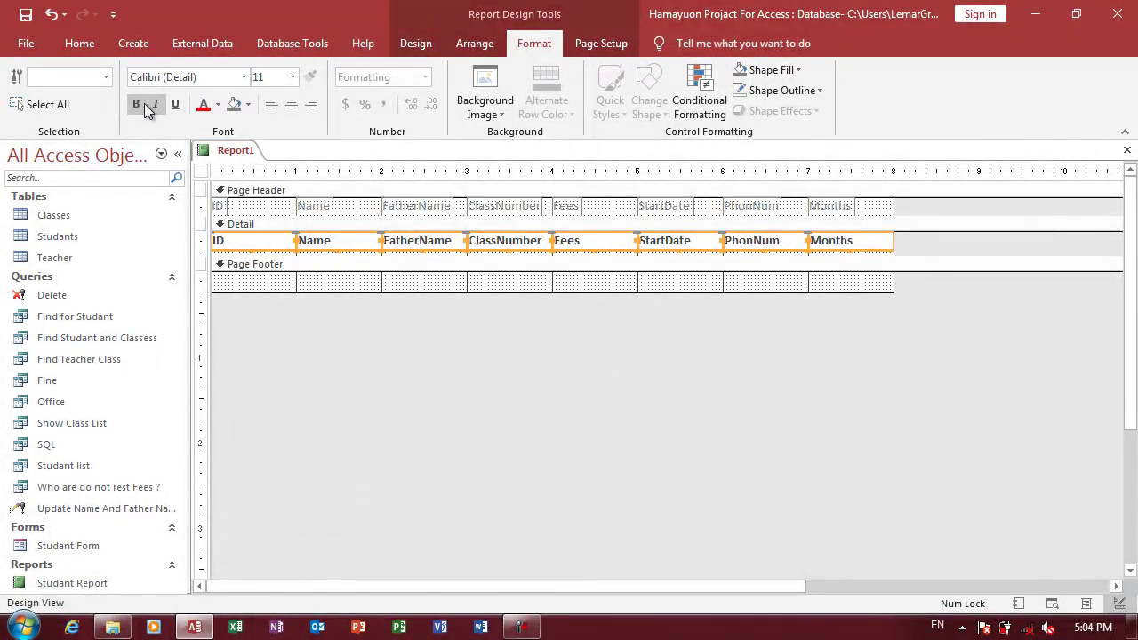
# - Set the Detail fields' font to Times New Roman in dark blue
pyautogui.click(208, 76)
pyautogui.write('Times New Roman')
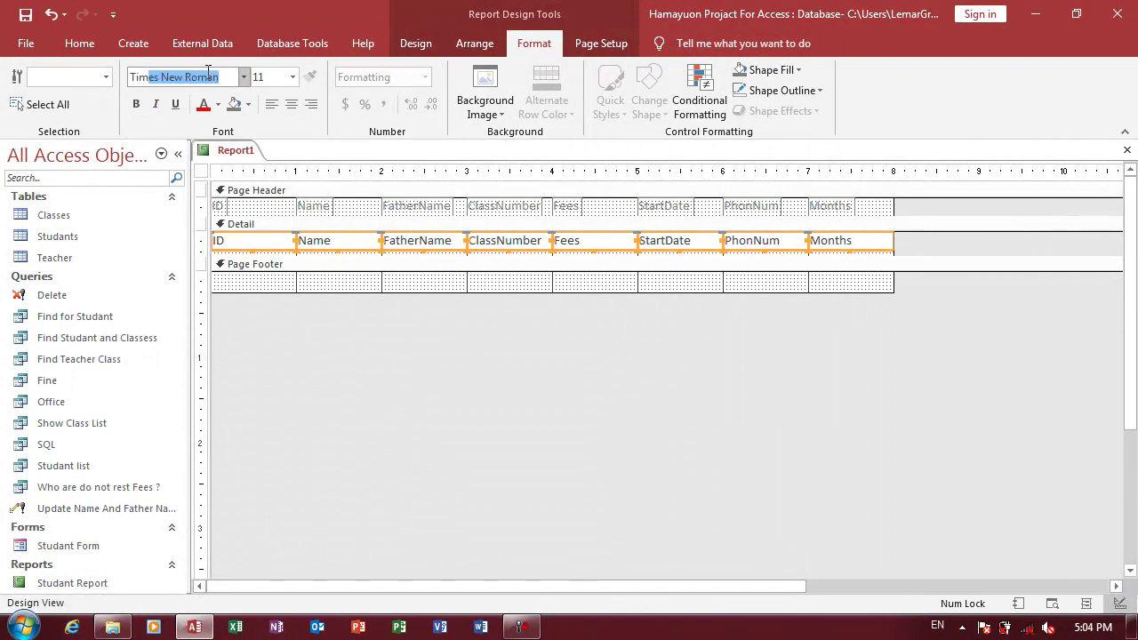
pyautogui.press('Return')
pyautogui.click(218, 105)
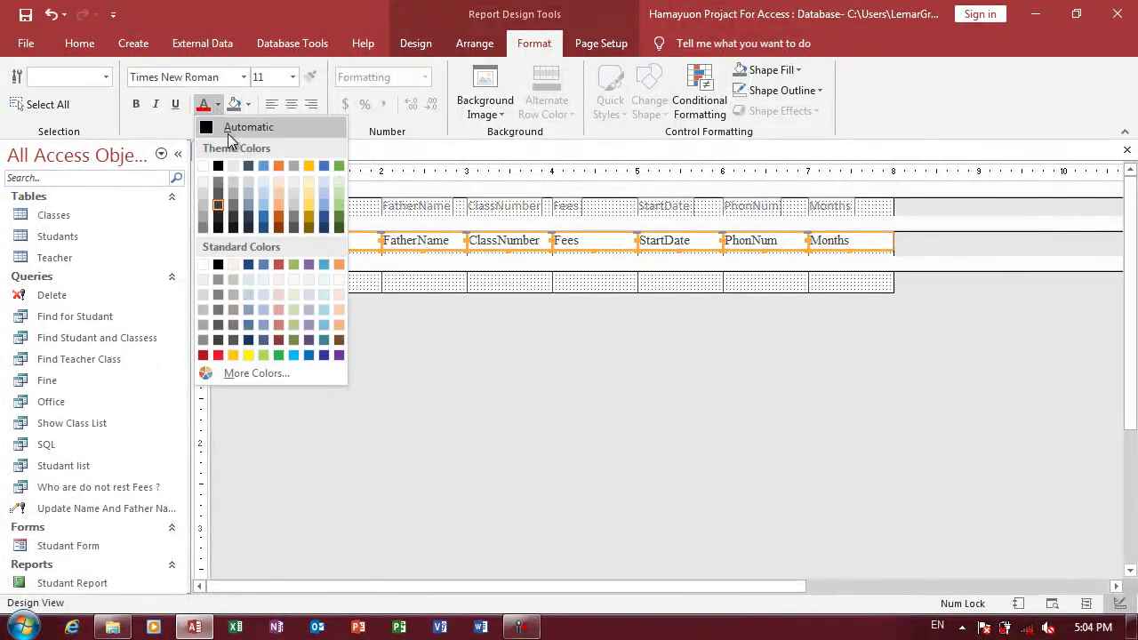
pyautogui.click(265, 222)
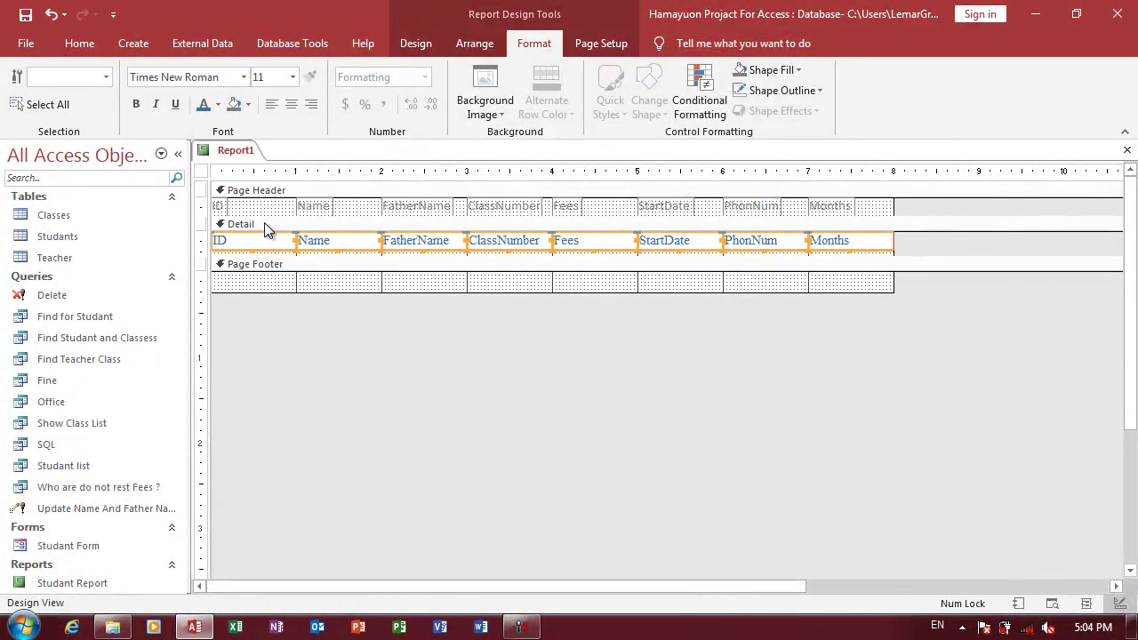
pyautogui.click(217, 106)
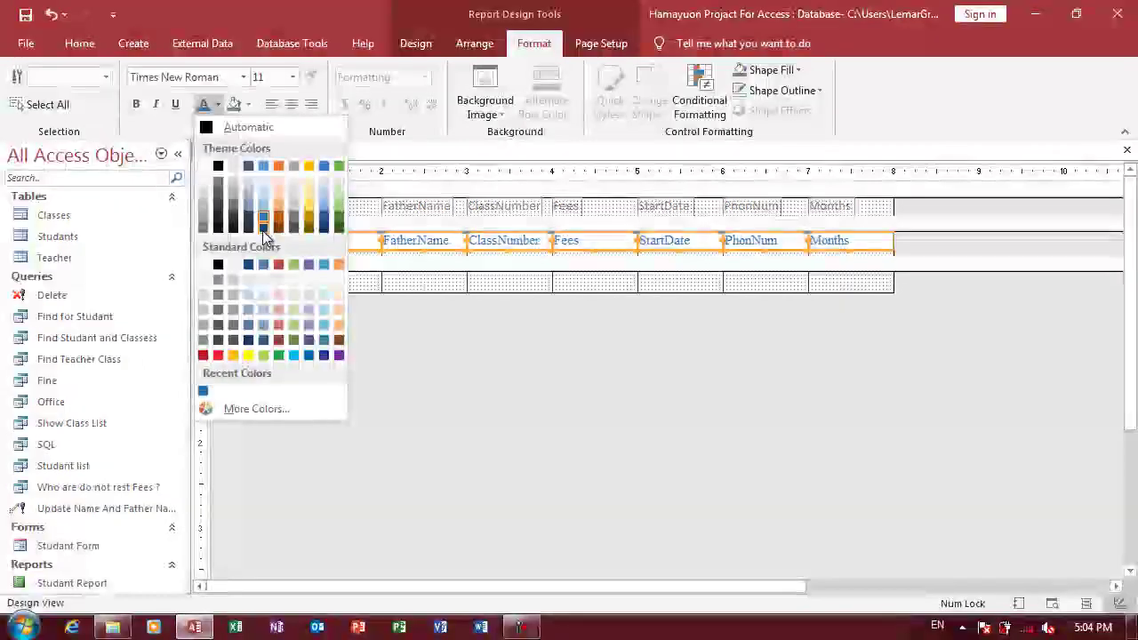
pyautogui.click(263, 227)
# - Underline the Detail fields, give them a transparent fill, then select the Page Header labels
pyautogui.click(175, 105)
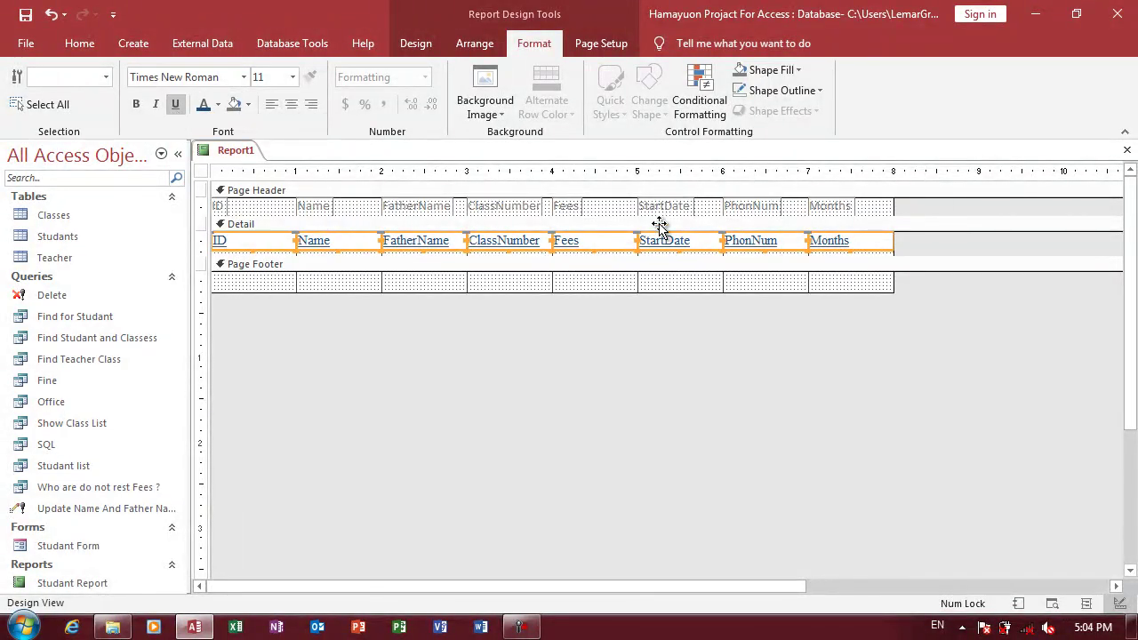
pyautogui.click(773, 69)
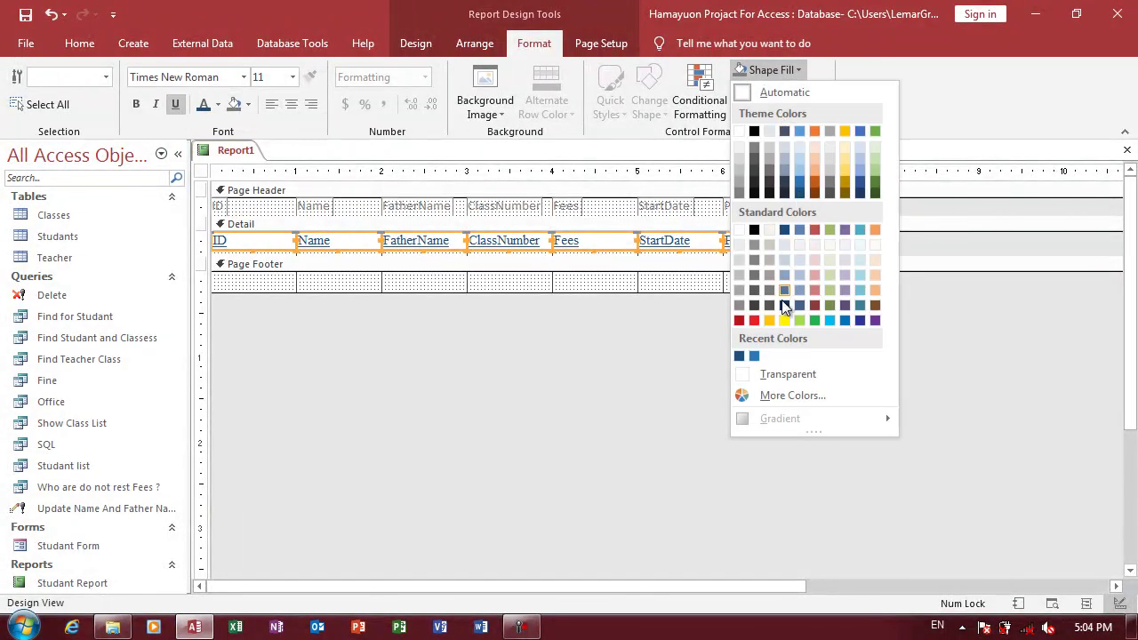
pyautogui.click(769, 372)
pyautogui.moveTo(917, 216); pyautogui.dragTo(246, 189)
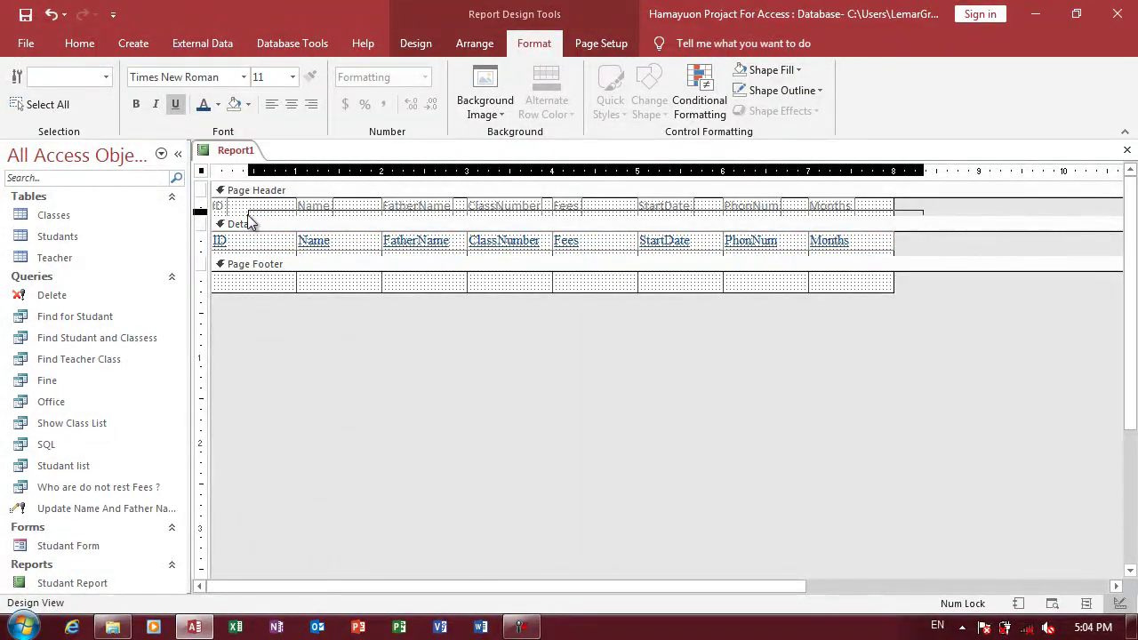
pyautogui.click(411, 44)
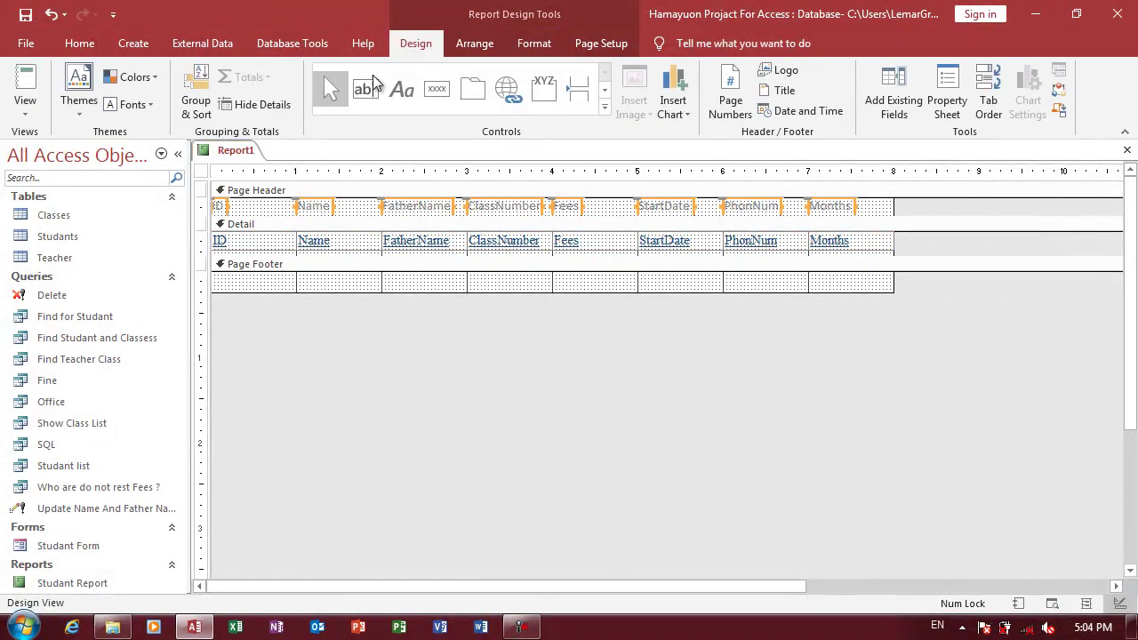
# - Make the Page Header labels bold white Times New Roman
pyautogui.click(535, 44)
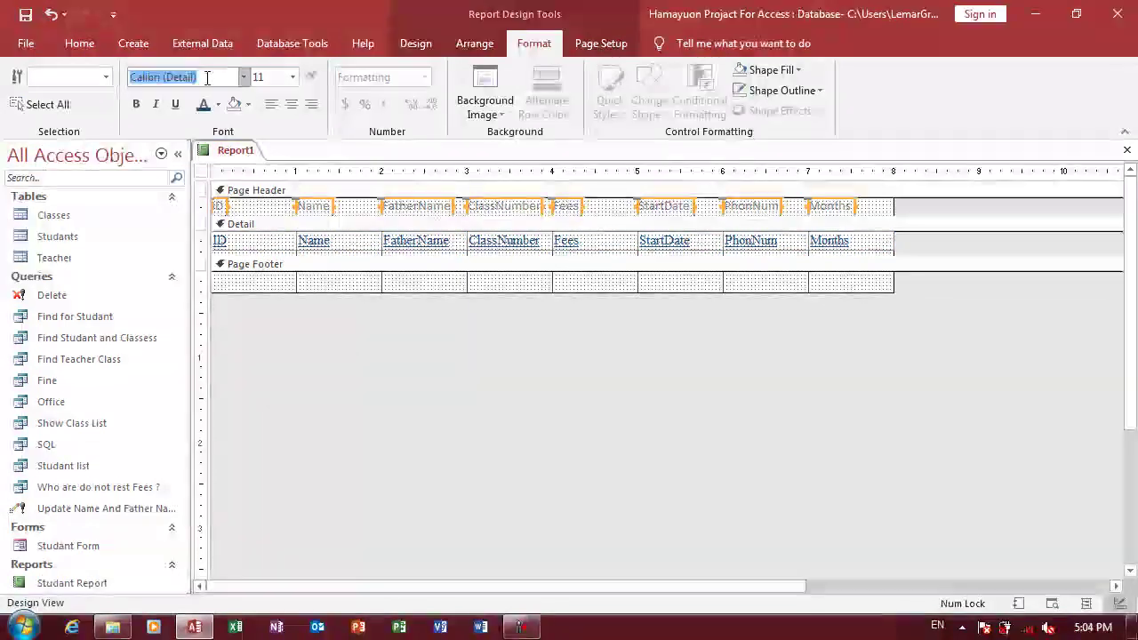
pyautogui.write('Times New Roman')
pyautogui.press('Return')
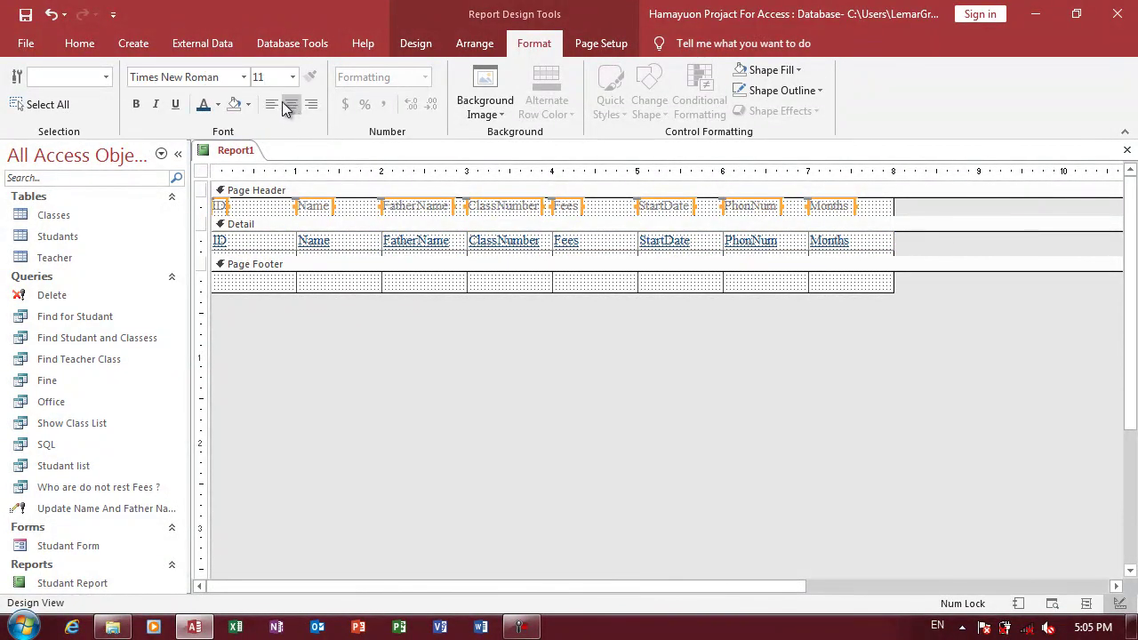
pyautogui.click(136, 105)
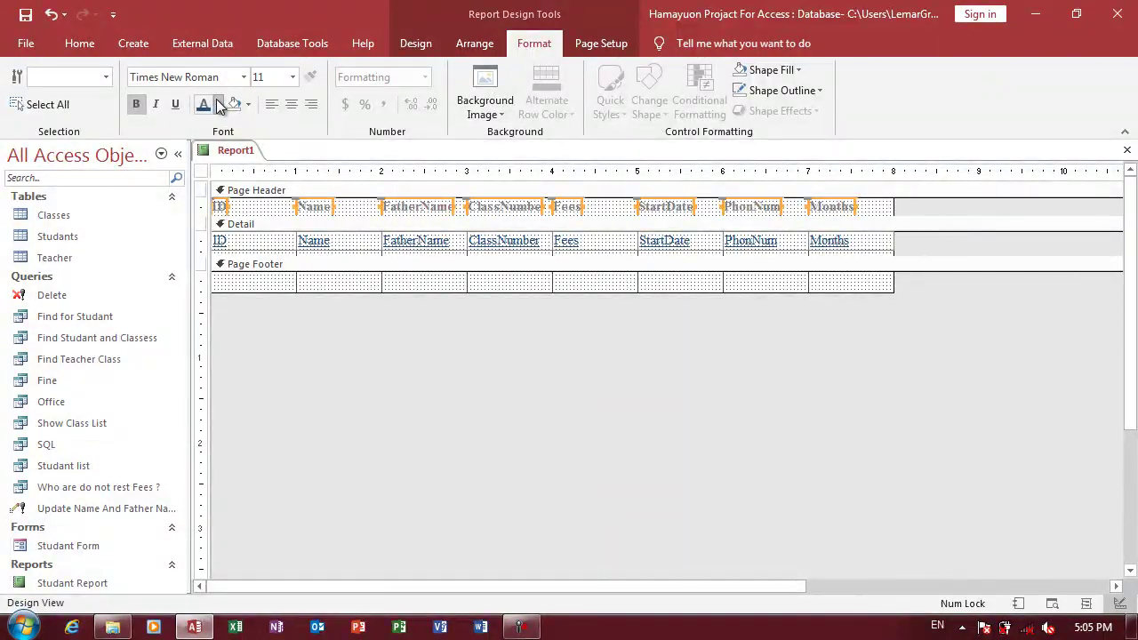
pyautogui.click(220, 105)
pyautogui.click(209, 175)
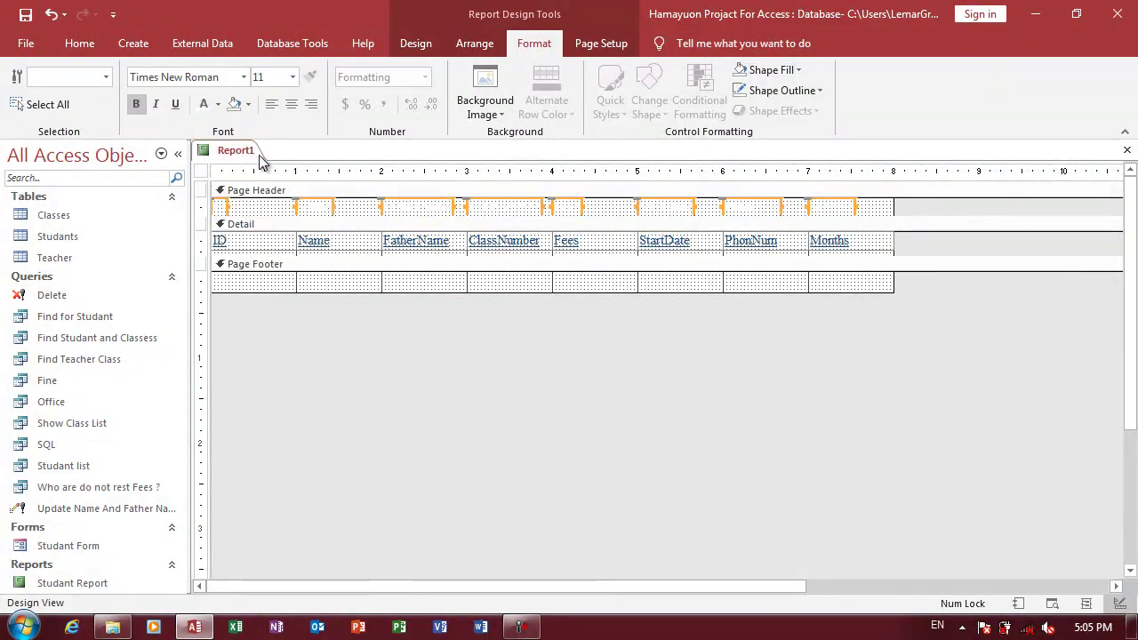
# - Fill the Page Header section's background with black
pyautogui.click(320, 195)
pyautogui.rightClick(320, 195)
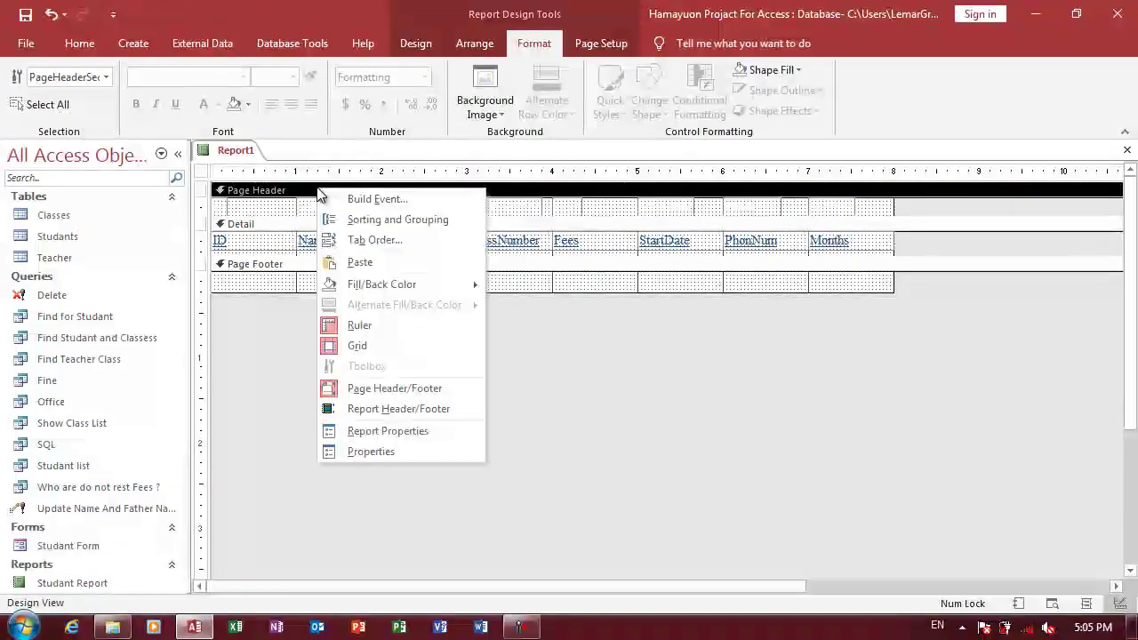
pyautogui.moveTo(368, 284)
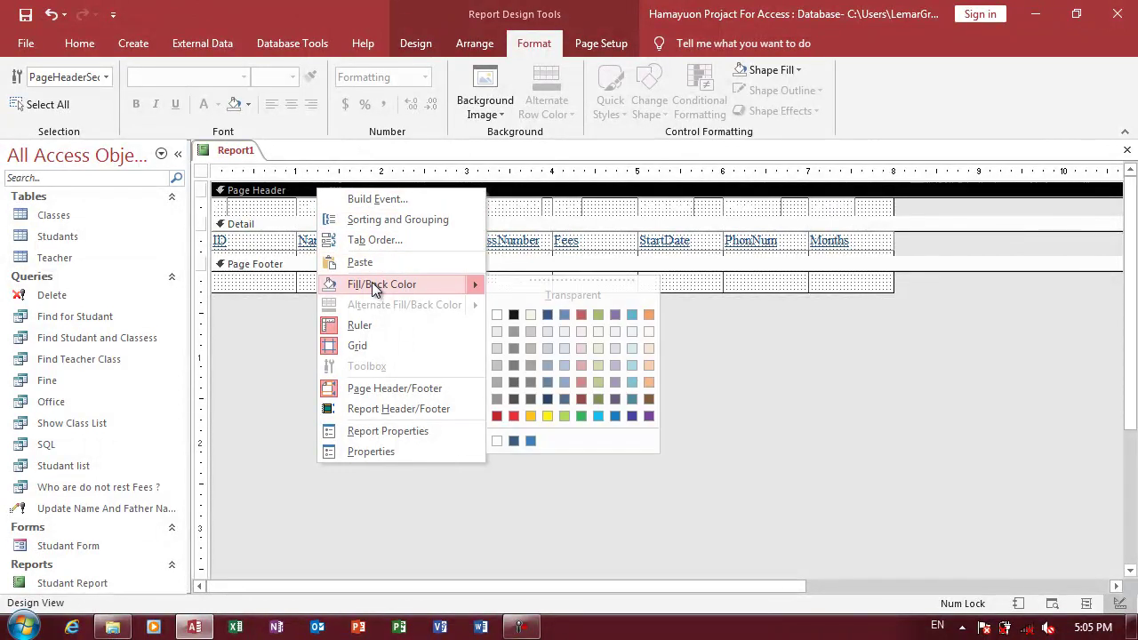
pyautogui.click(513, 315)
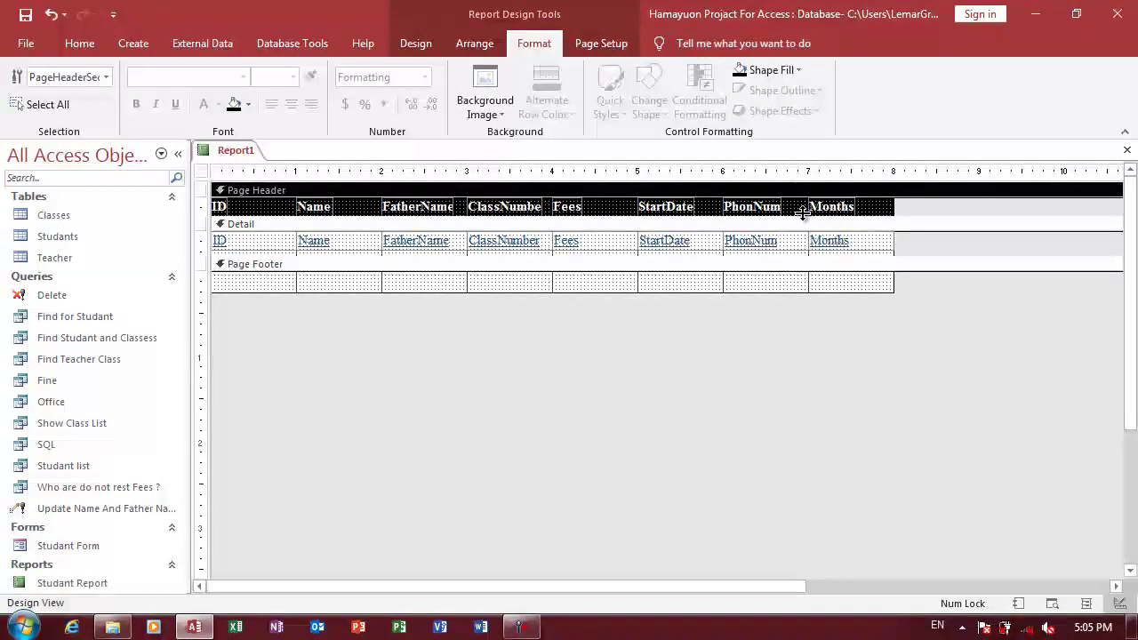
pyautogui.click(456, 42)
# - Switch the report to Print Preview
pyautogui.click(414, 43)
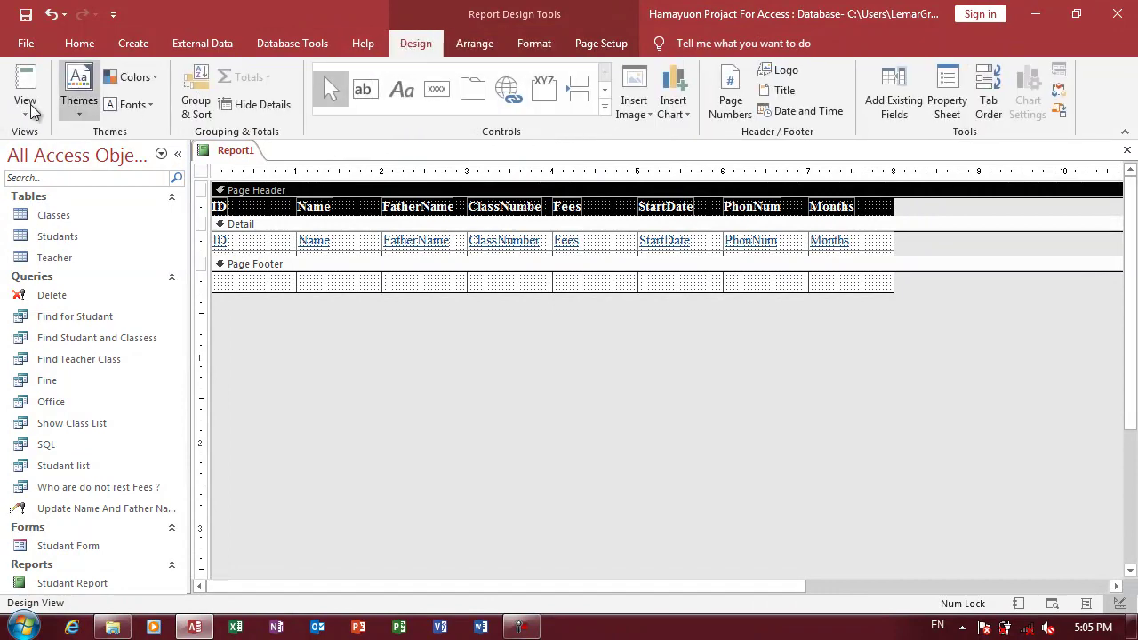
pyautogui.click(20, 112)
pyautogui.click(76, 183)
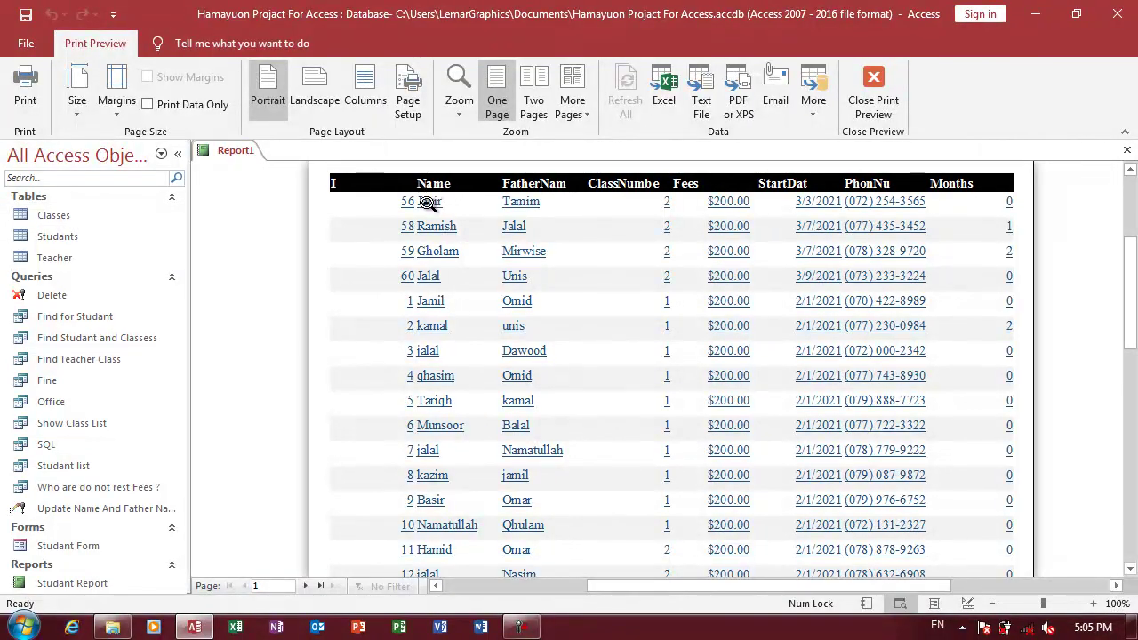
# - Zoom and scroll through the preview, then move to page 2
pyautogui.click(490, 228)
pyautogui.click(541, 231)
pyautogui.scroll(5, 713, 258)
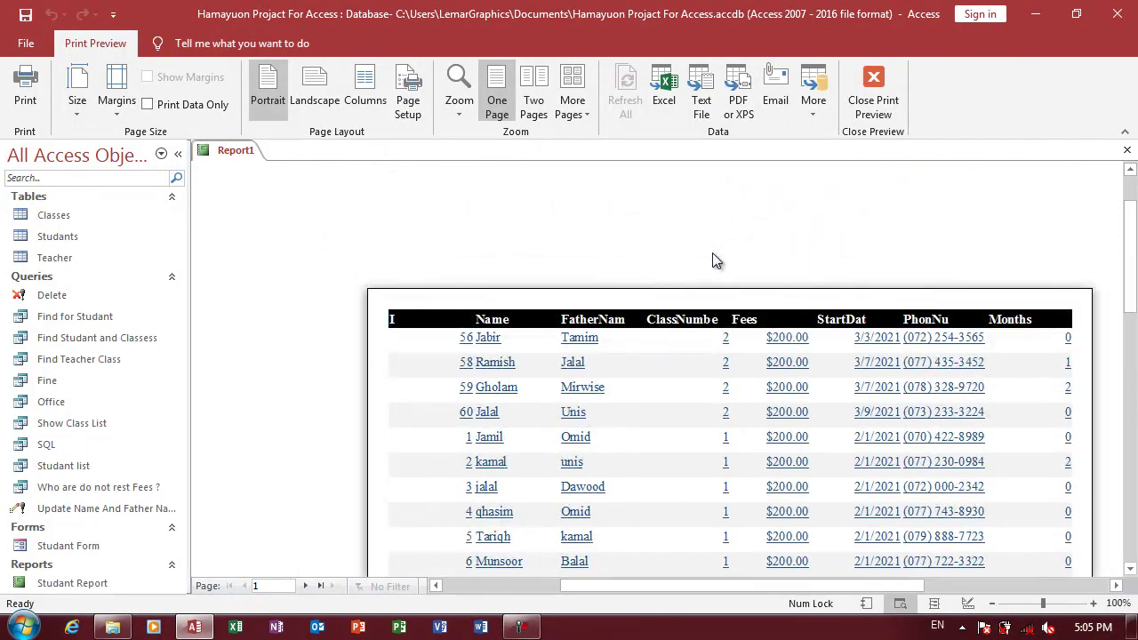
pyautogui.scroll(-2, 713, 259)
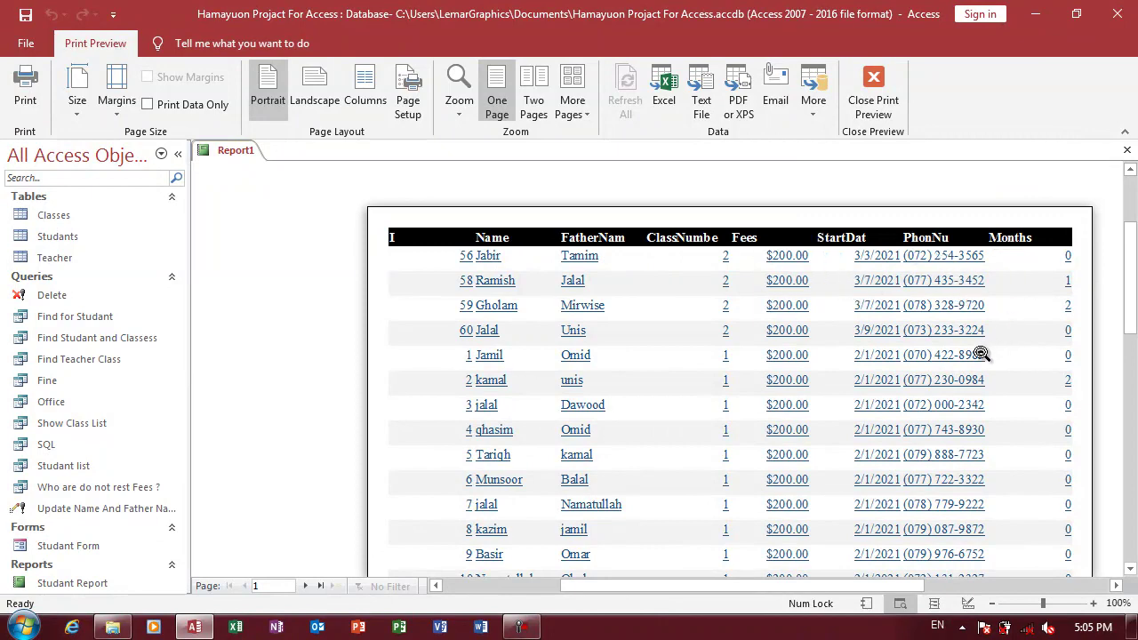
pyautogui.scroll(-5, 981, 356)
pyautogui.scroll(-2, 981, 338)
pyautogui.scroll(3, 520, 514)
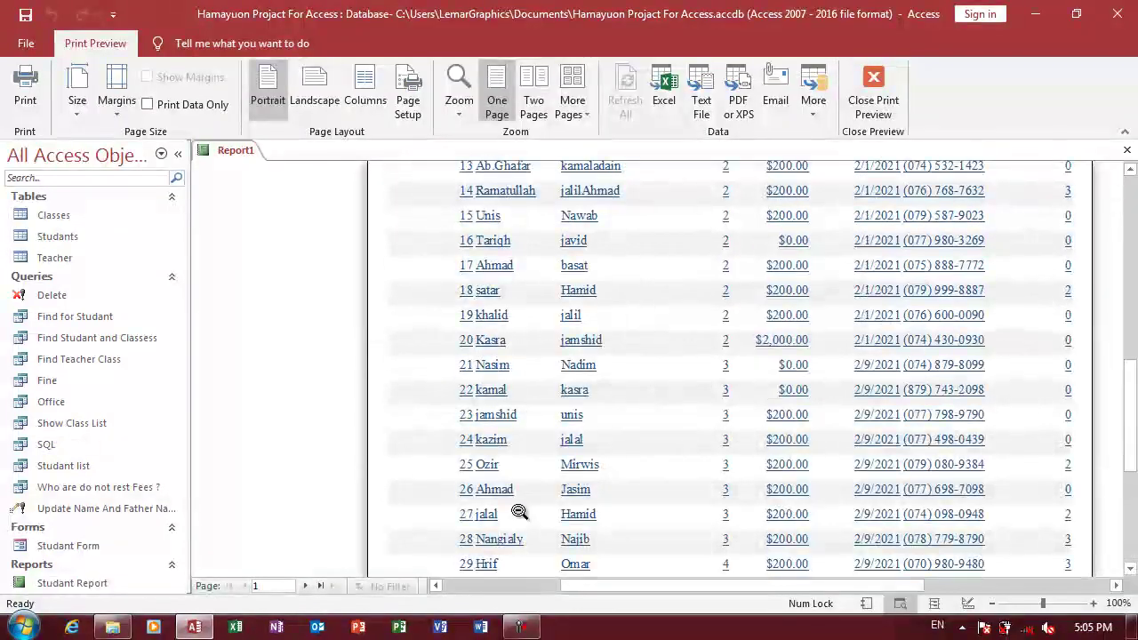
pyautogui.click(307, 586)
pyautogui.scroll(5, 667, 302)
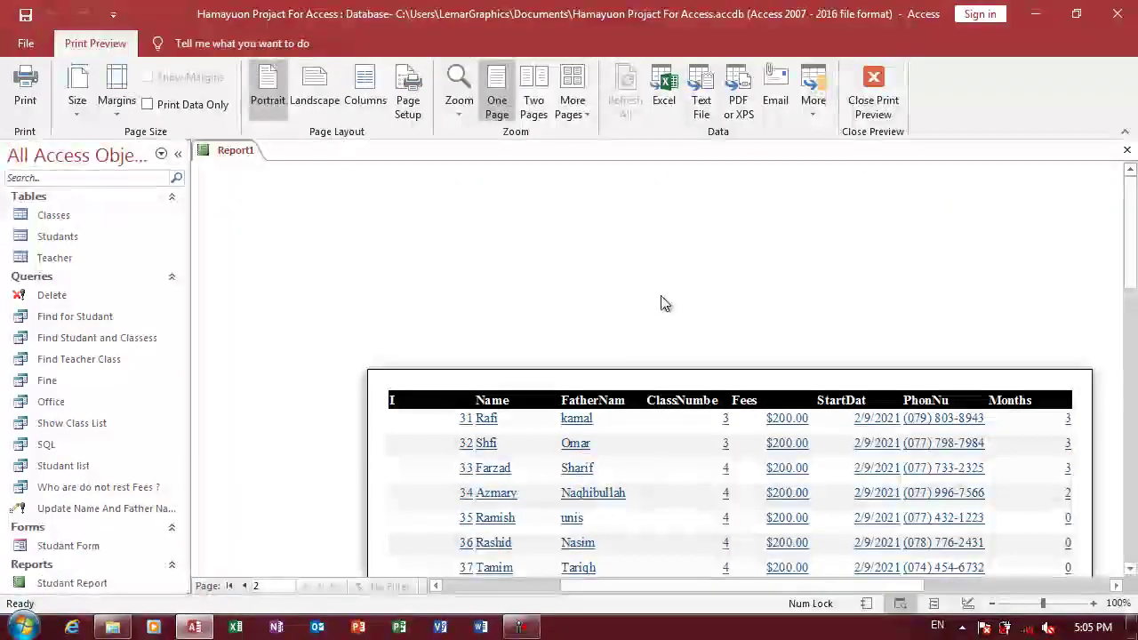
# - Save the report under the default name Report1, then bring up the Create tab
pyautogui.hotkey('ctrl', 's')
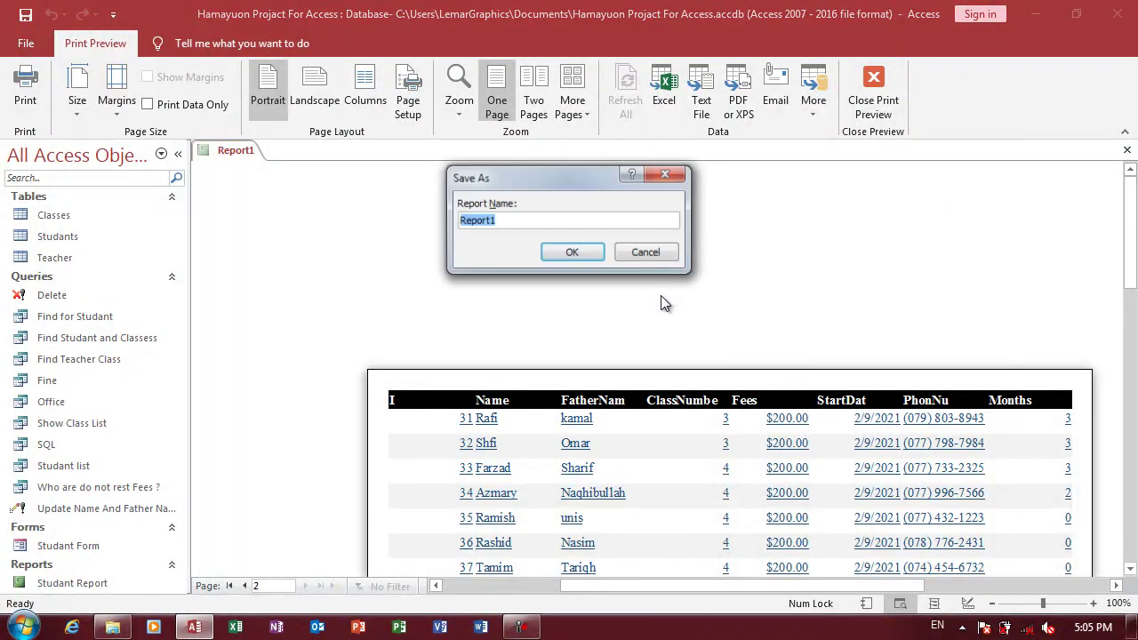
pyautogui.click(563, 257)
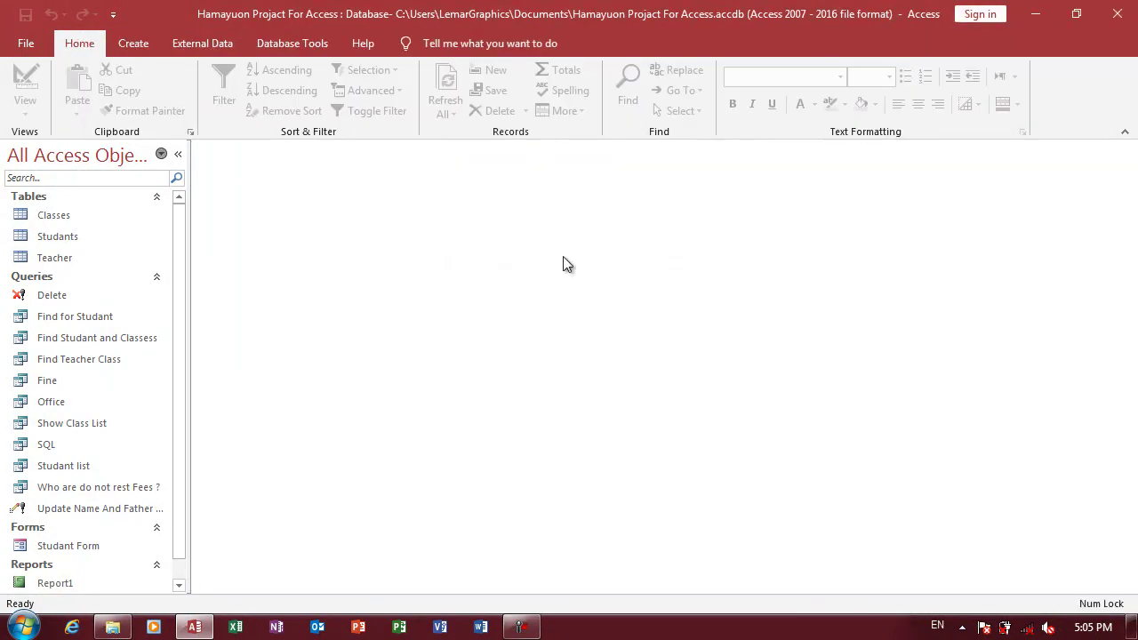
pyautogui.click(133, 43)
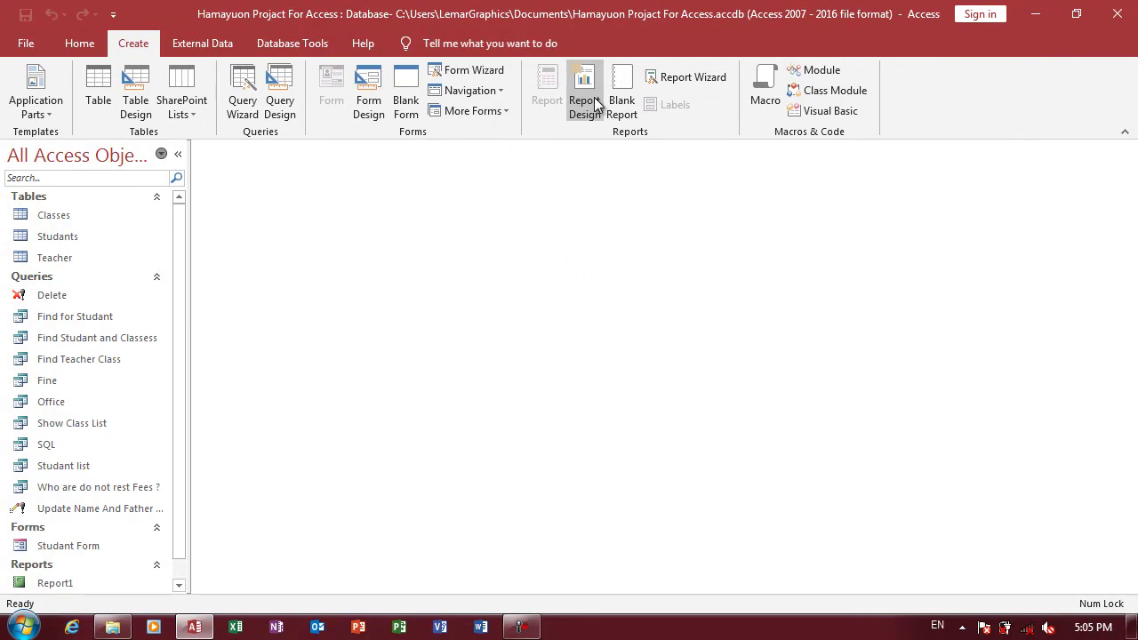